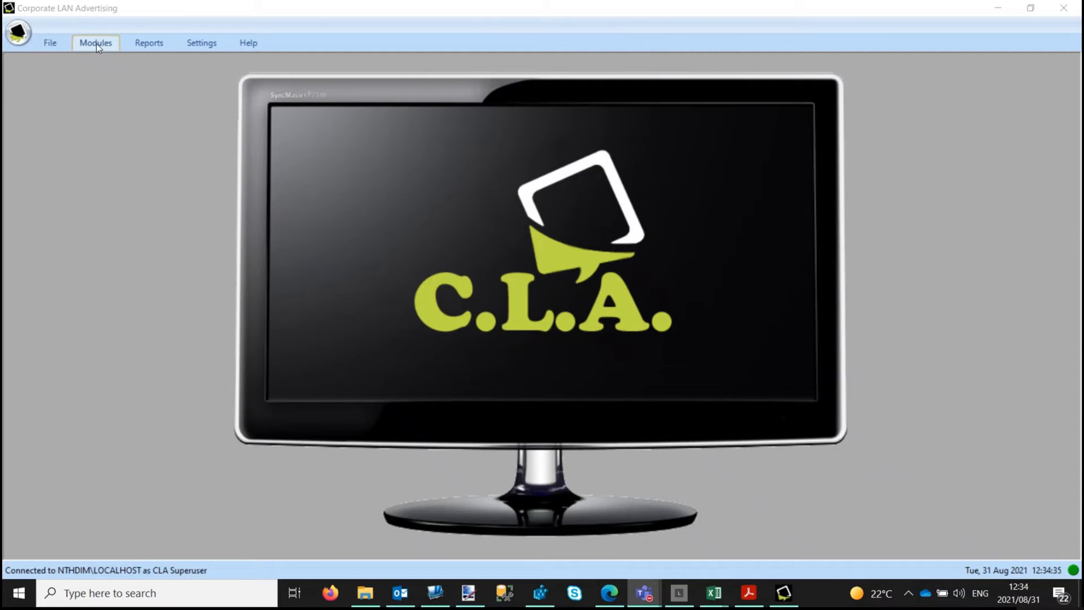
Step: Open Manage Pop-Ups via the Popups button on the Modules tab
left_click(97, 45)
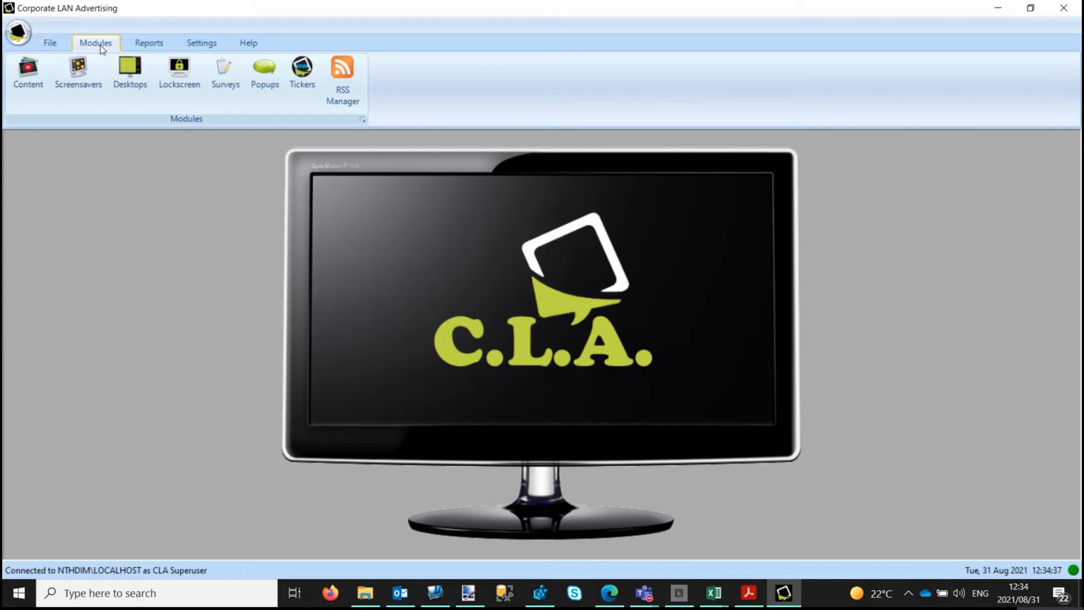
left_click(266, 77)
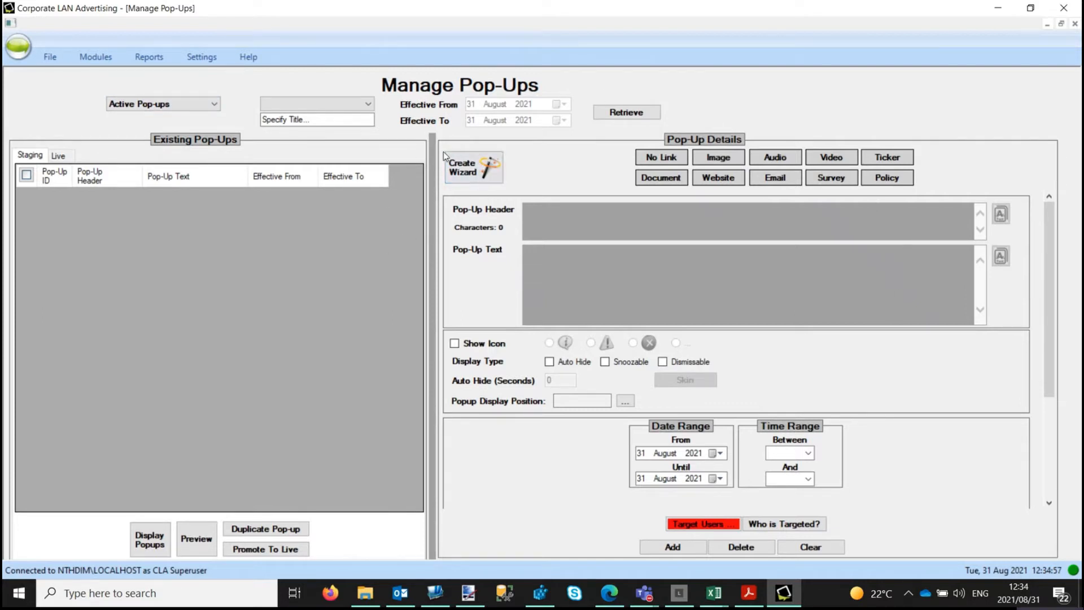
Step: Launch the pop-up Create Wizard and set the link type to Policy
left_click(476, 168)
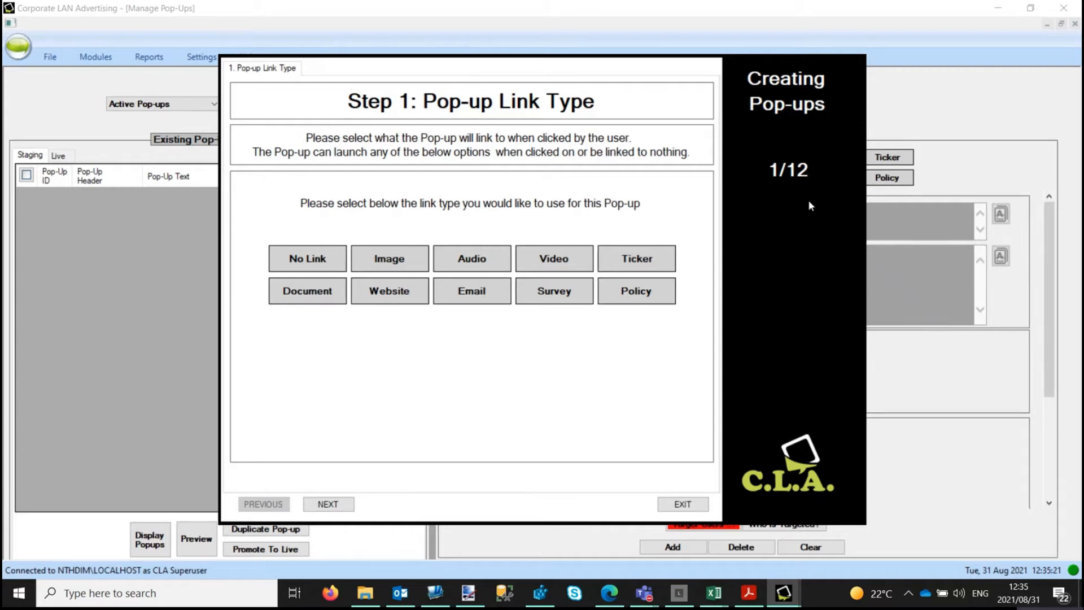
left_click(648, 294)
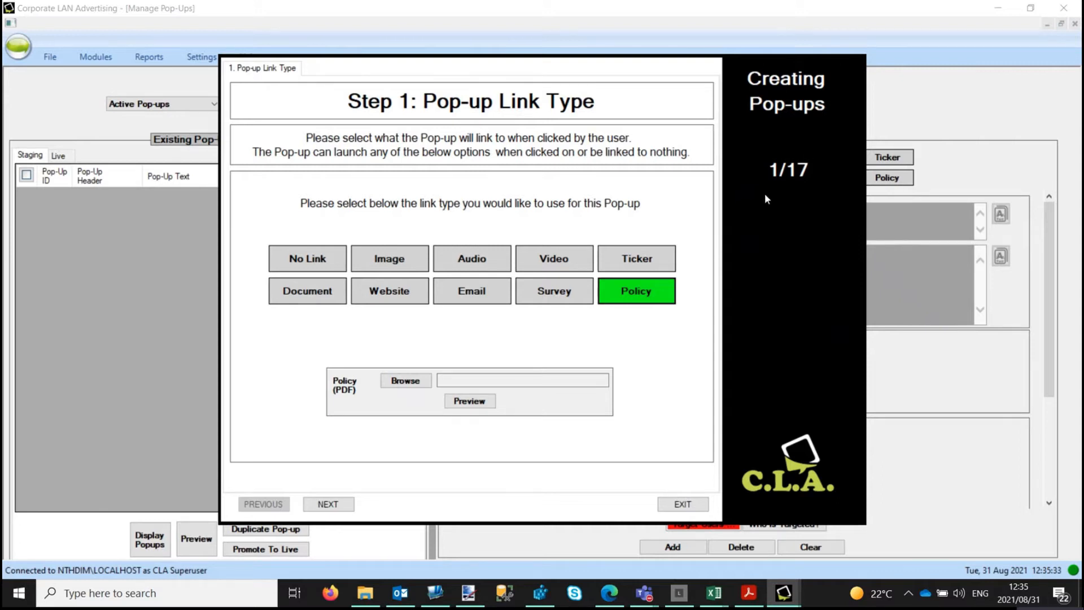
left_click(415, 382)
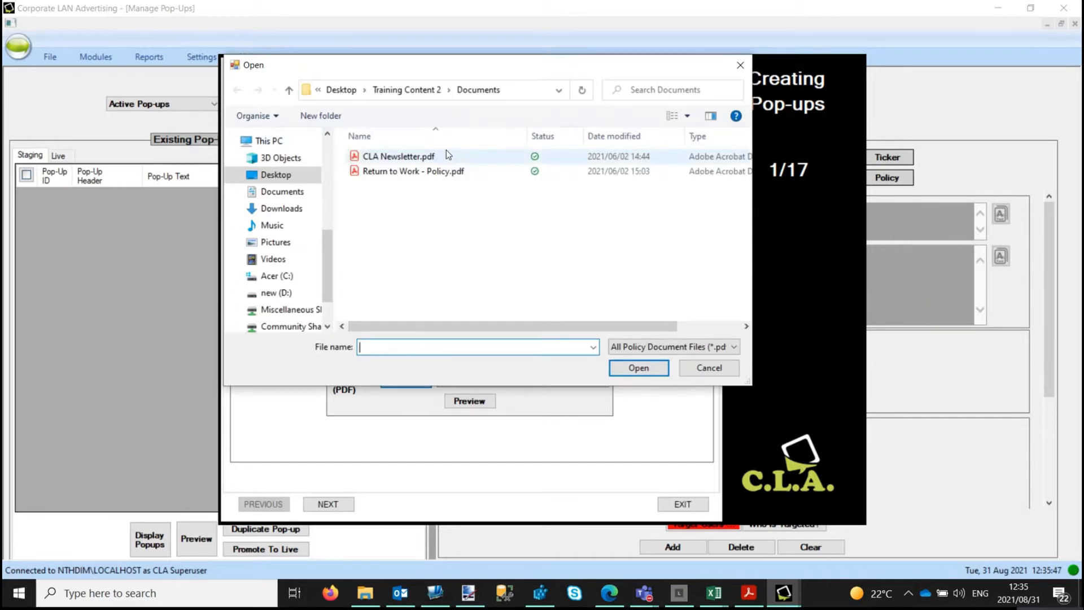
Step: Attach Return to Work - Policy.pdf, accepting the 384 KB file-size warning
left_click(419, 170)
left_click(647, 370)
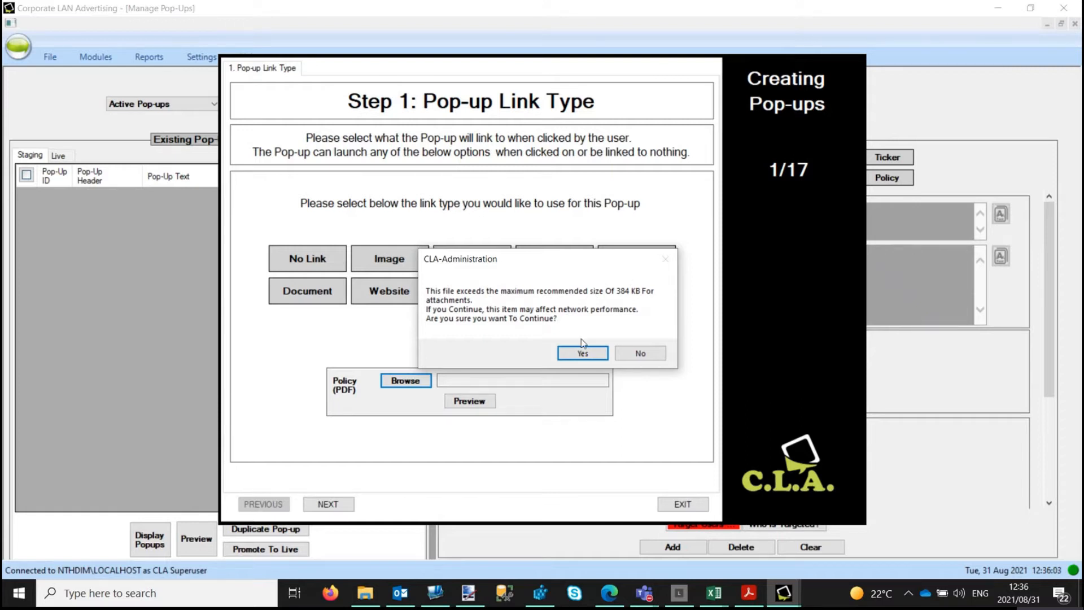
left_click(584, 354)
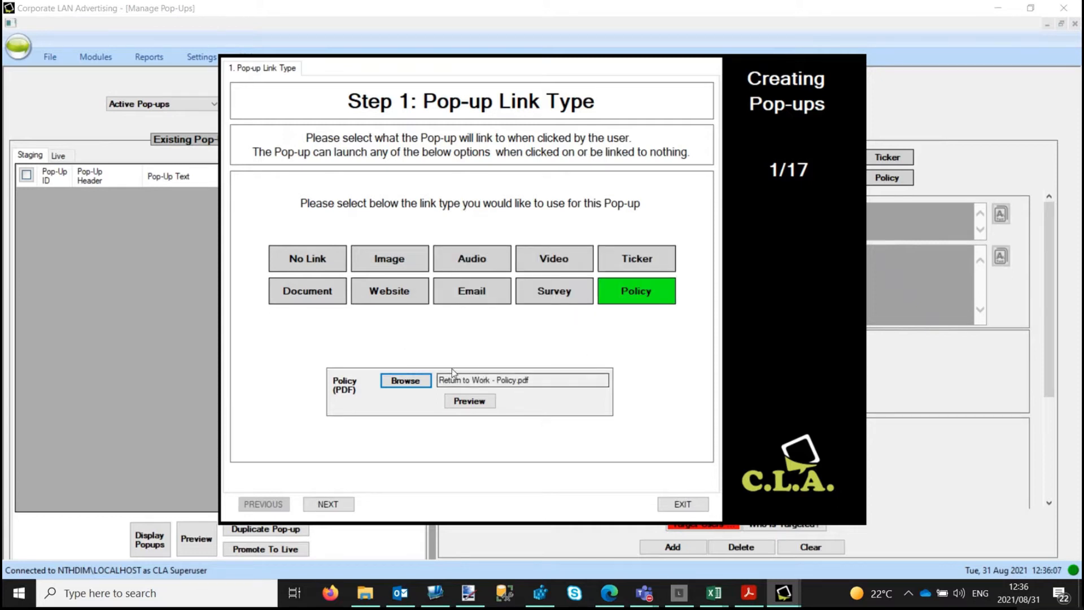
left_click(479, 405)
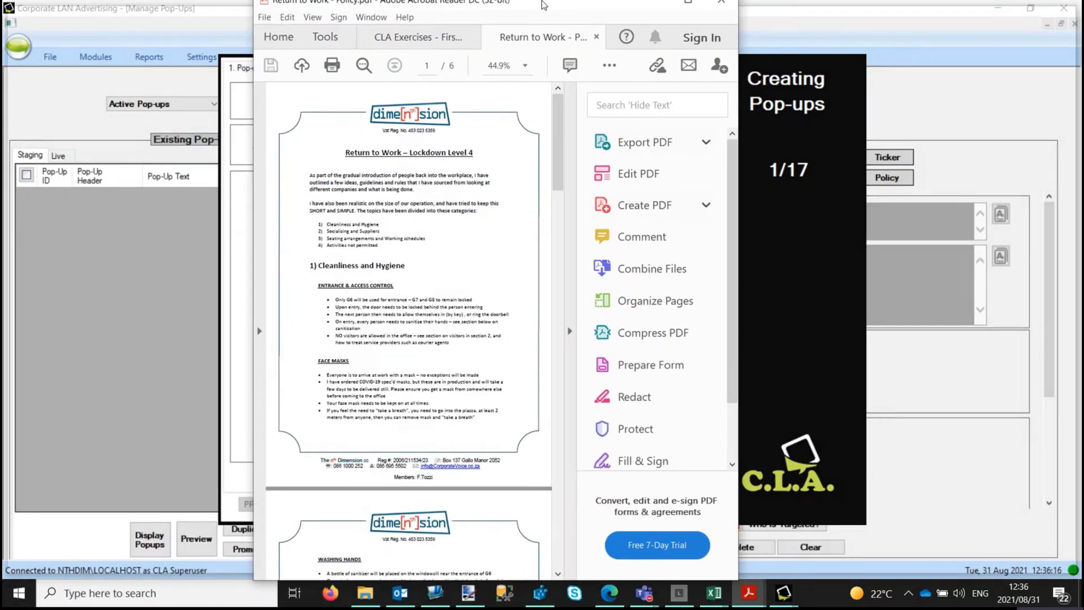
double_click(544, 5)
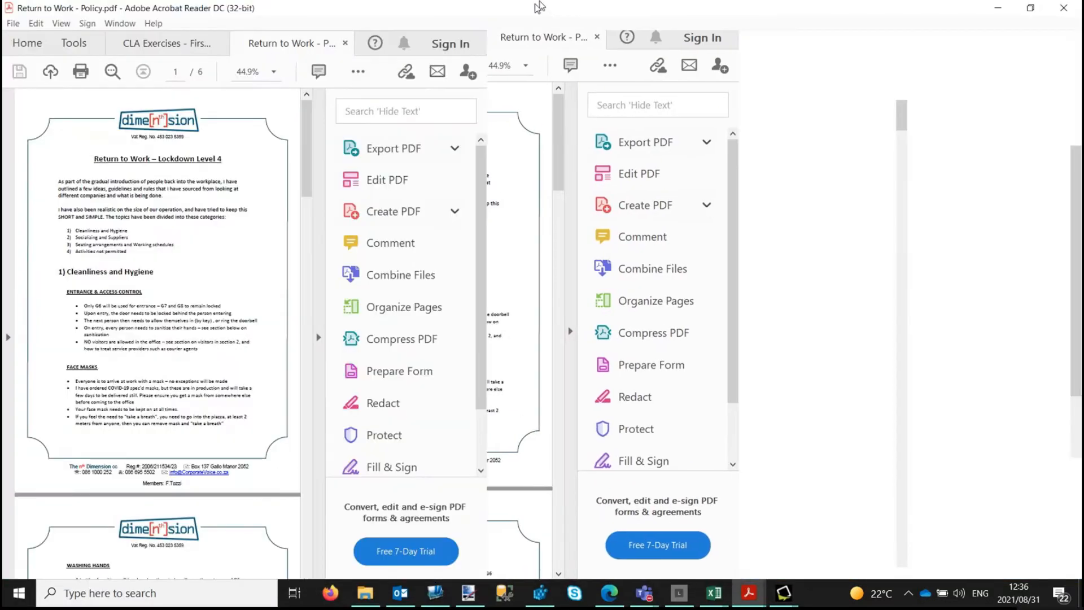
scroll(572, 277, "down", 3)
scroll(571, 287, "down", 10)
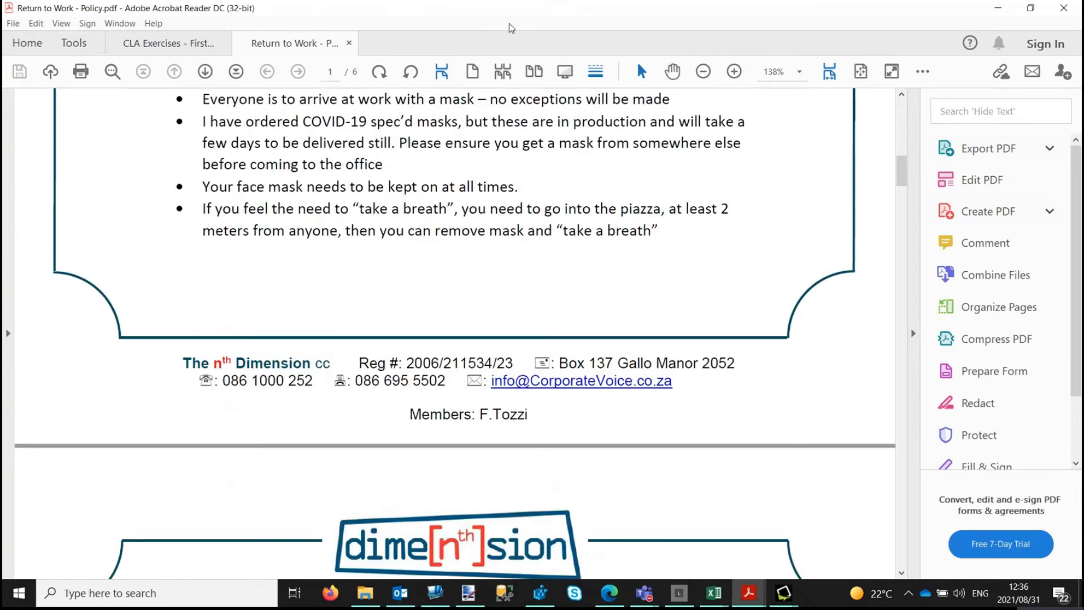
left_click_drag(488, 9, 0, 76)
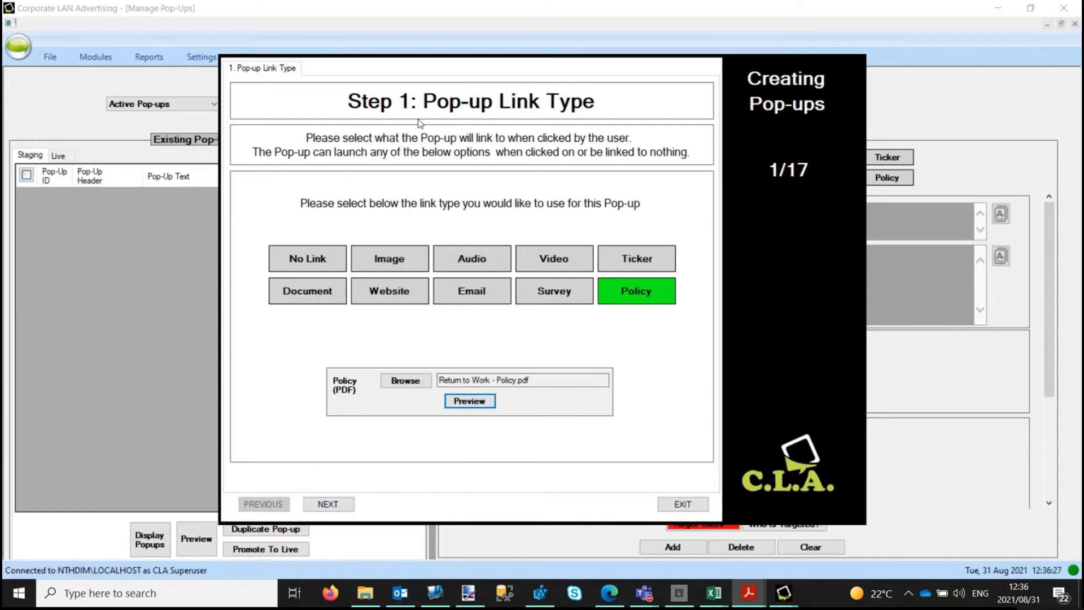
Step: Paste 'Return to Work Policy' as the pop-up title and apply the A formatting to it
left_click(333, 505)
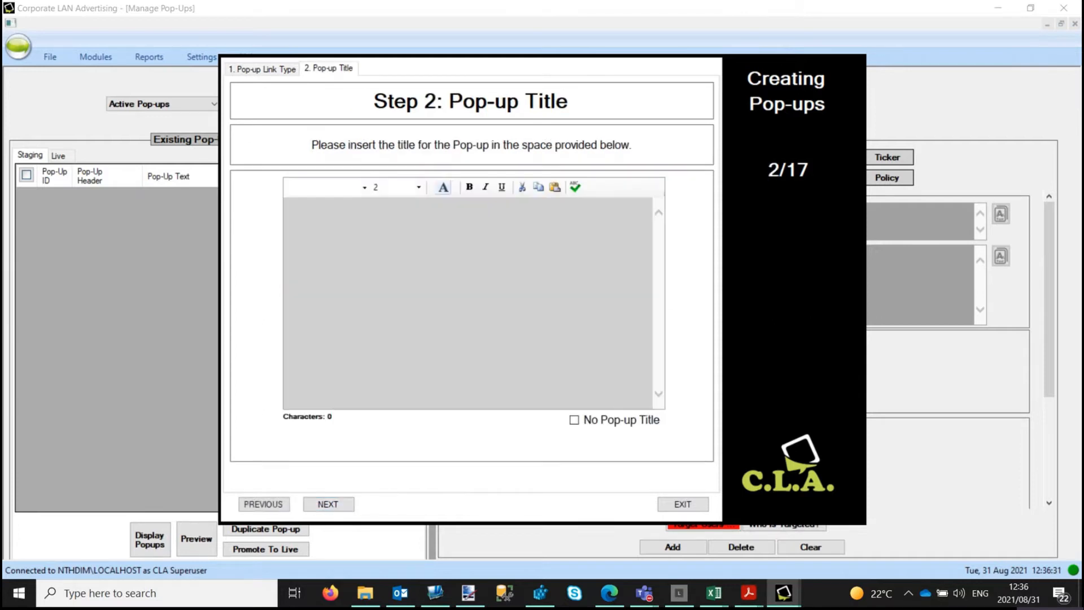
key("alt+Tab")
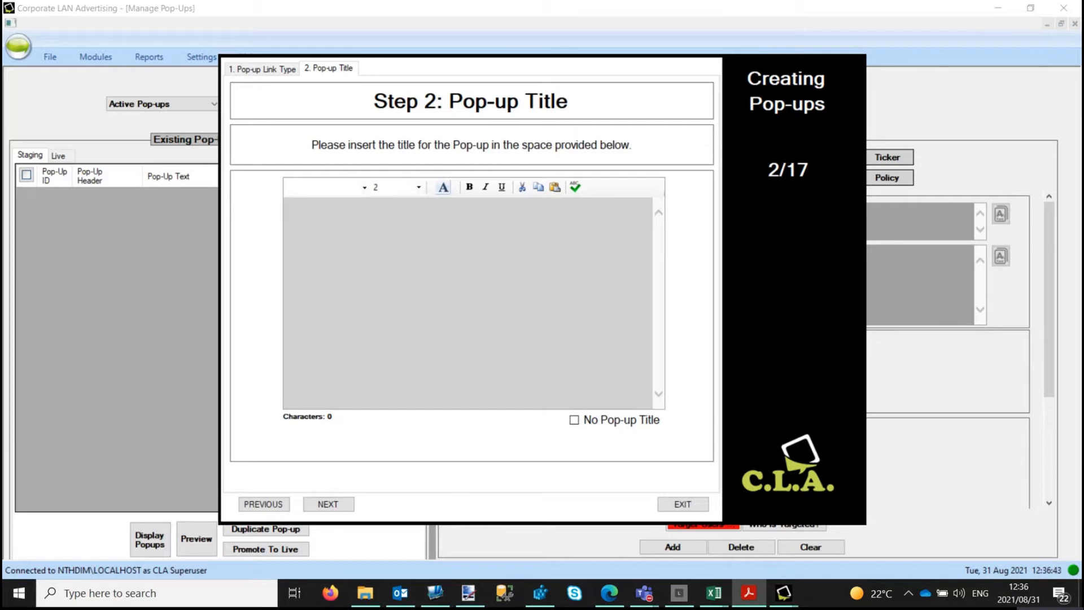
left_click(468, 245)
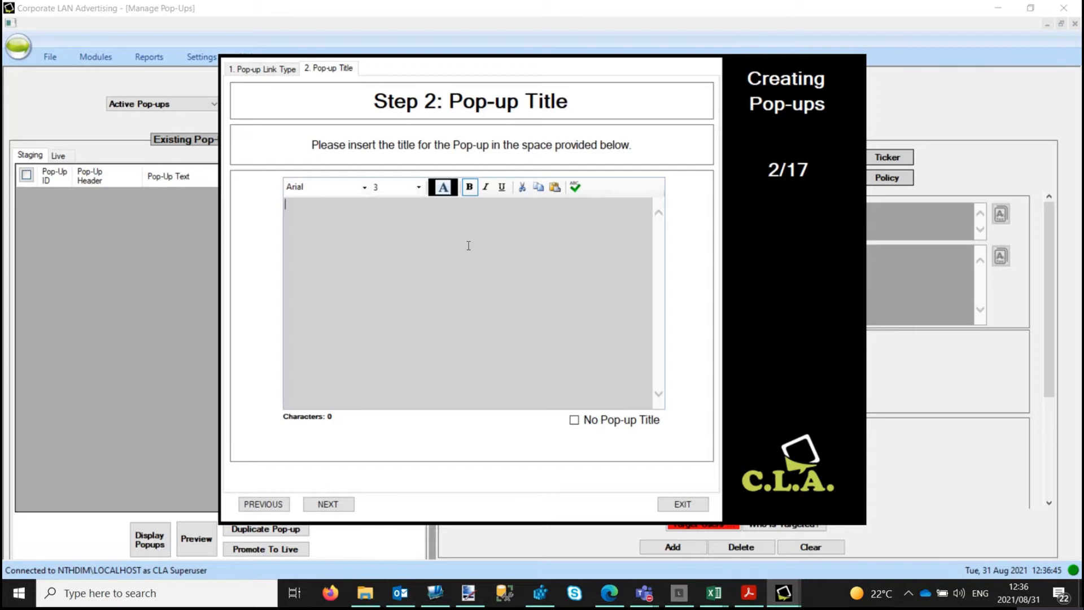
key("alt+Tab")
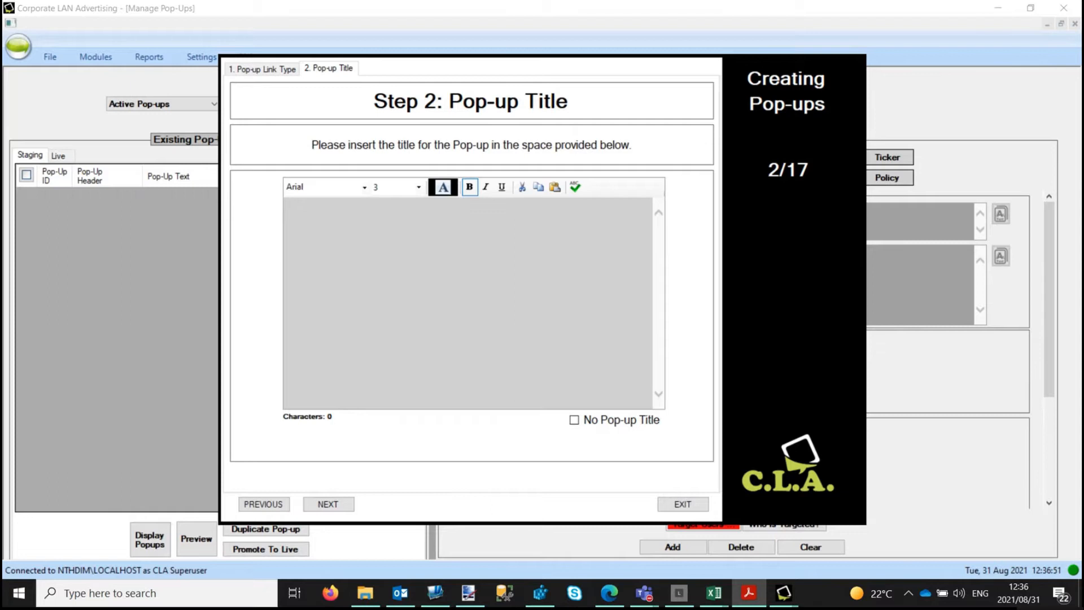
left_click(404, 294)
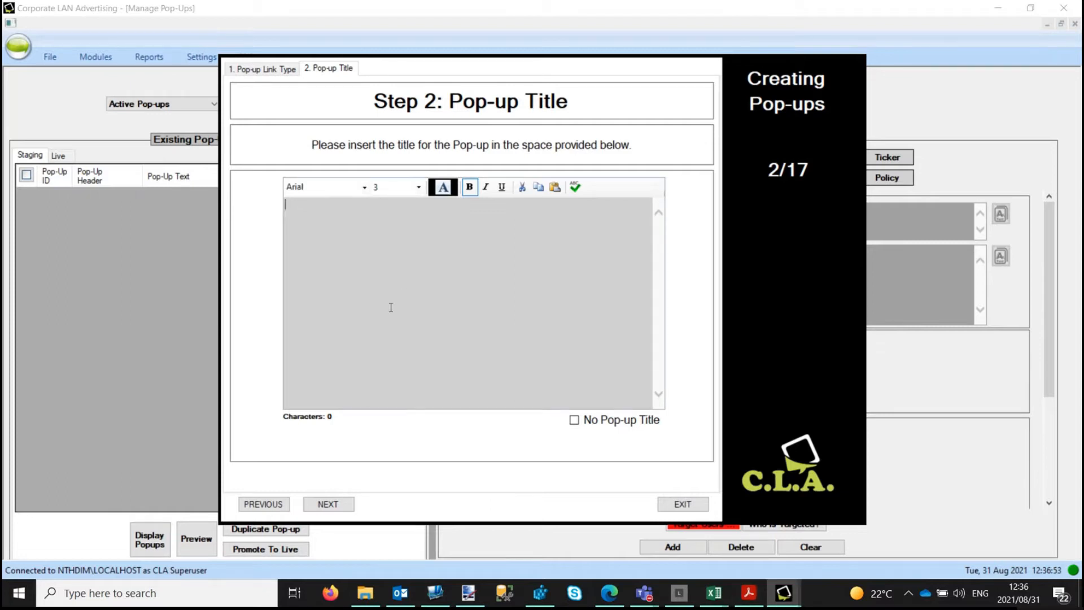
type("Return to Work Policy")
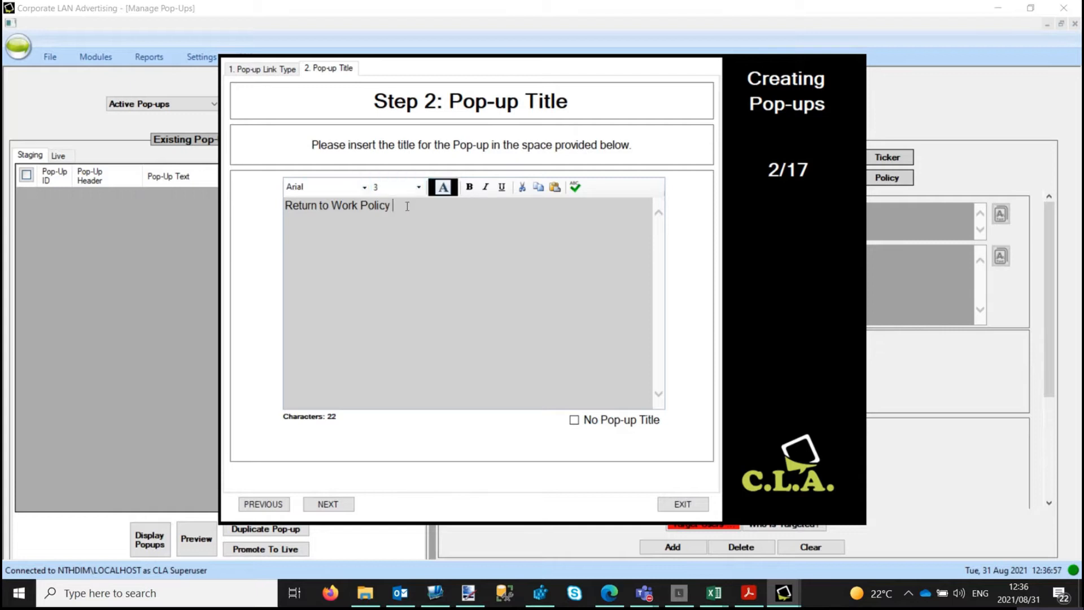
left_click_drag(399, 205, 246, 205)
key("ctrl+c")
left_click(444, 189)
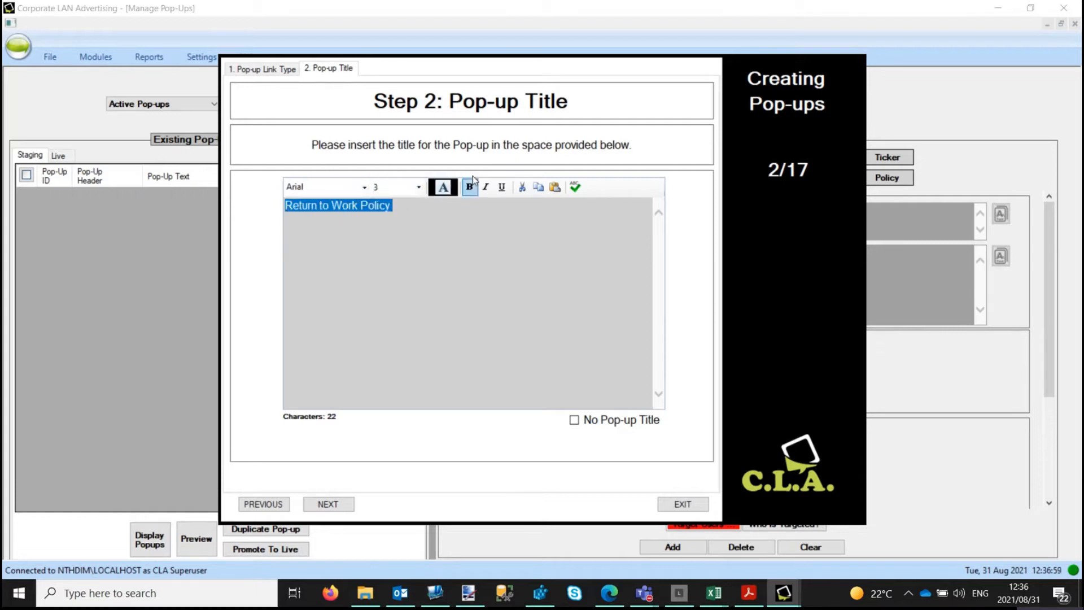
left_click(330, 504)
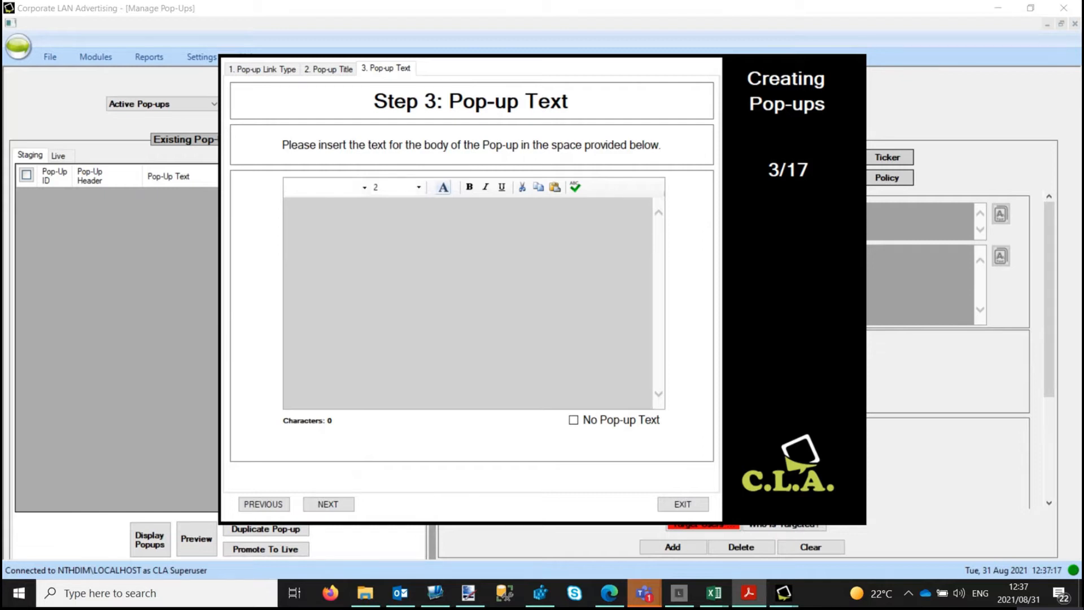
Step: Paste body text asking users to read the updated Return to Work policy
left_click(504, 215)
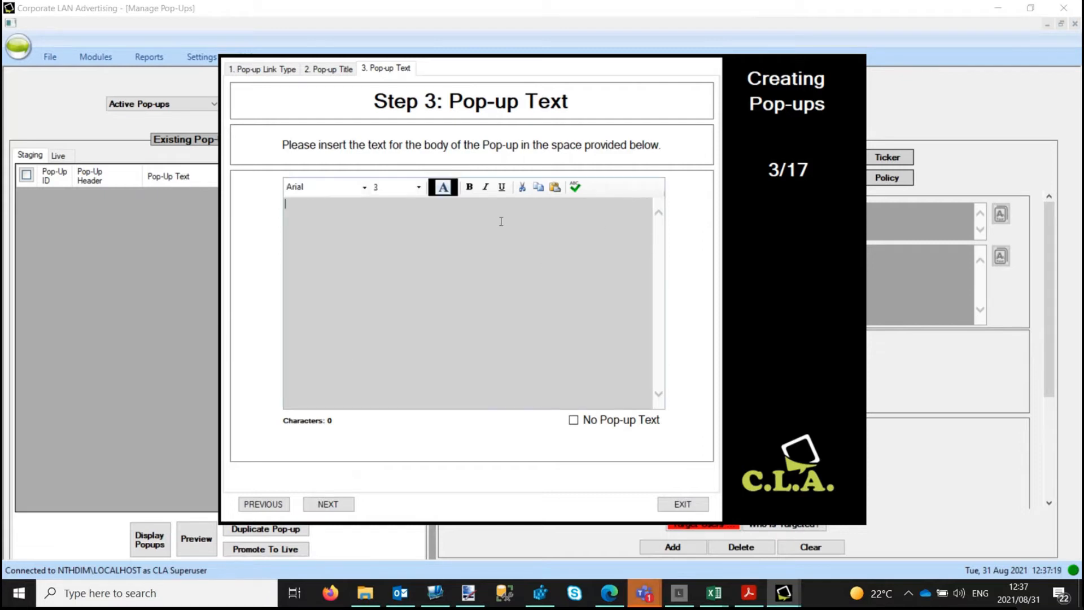
type("Please click here to read the updated Return to Work policy.")
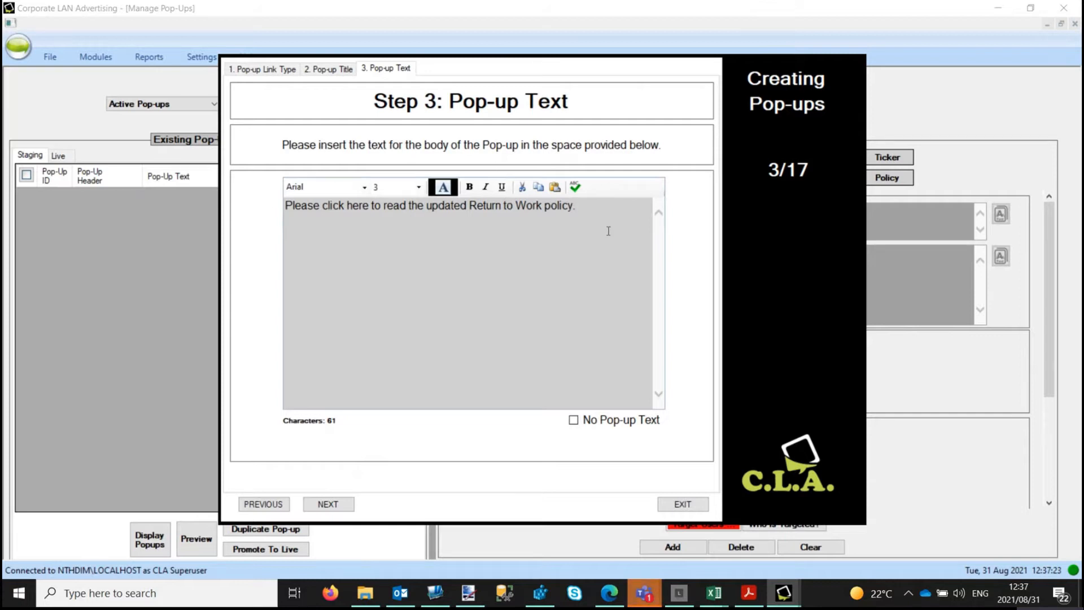
left_click(340, 505)
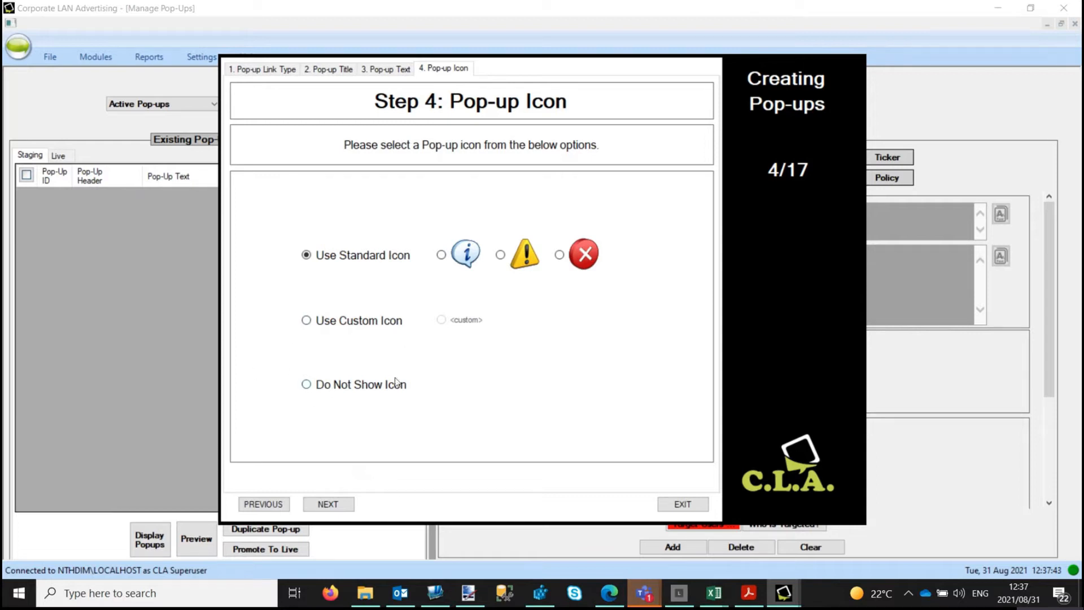
Step: Choose the standard blue information icon for the pop-up
left_click(445, 256)
left_click(329, 505)
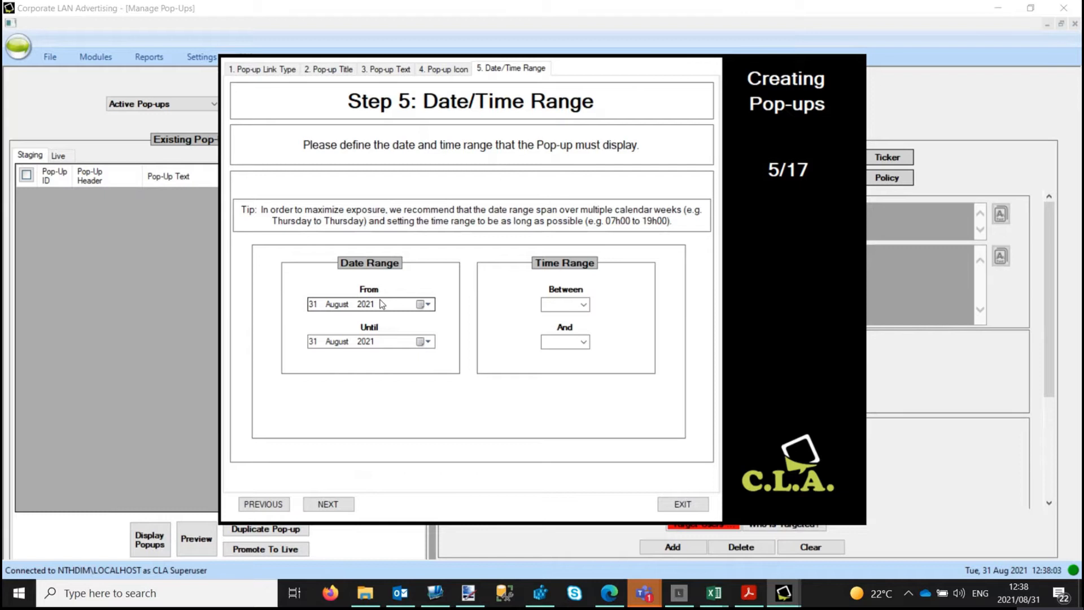
Step: Schedule the pop-up from 31 August to 15 September 2021, 08:00–17:00 daily
left_click(429, 342)
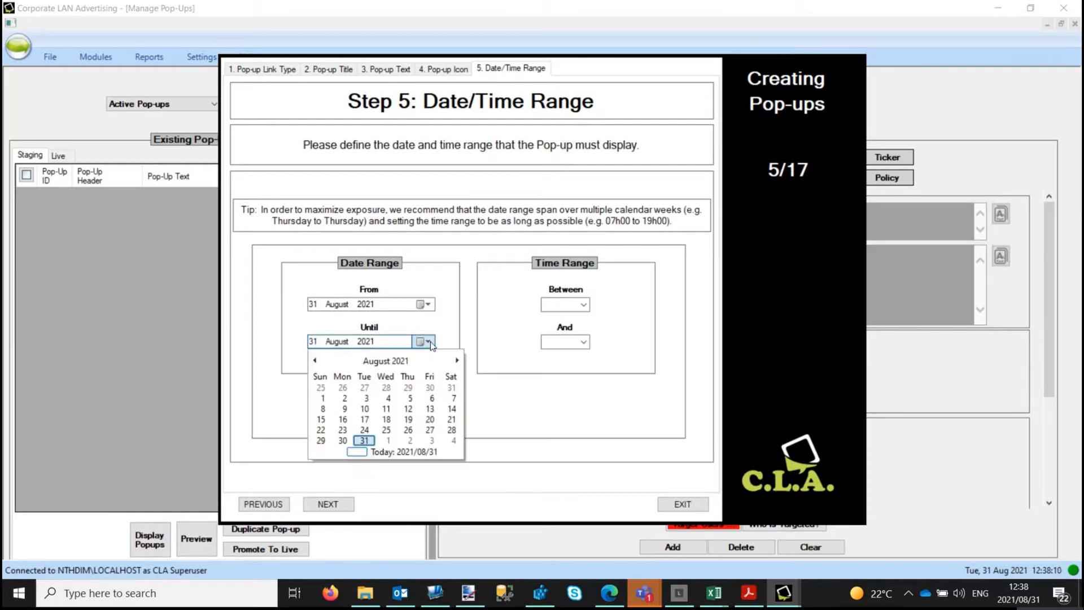
left_click(457, 360)
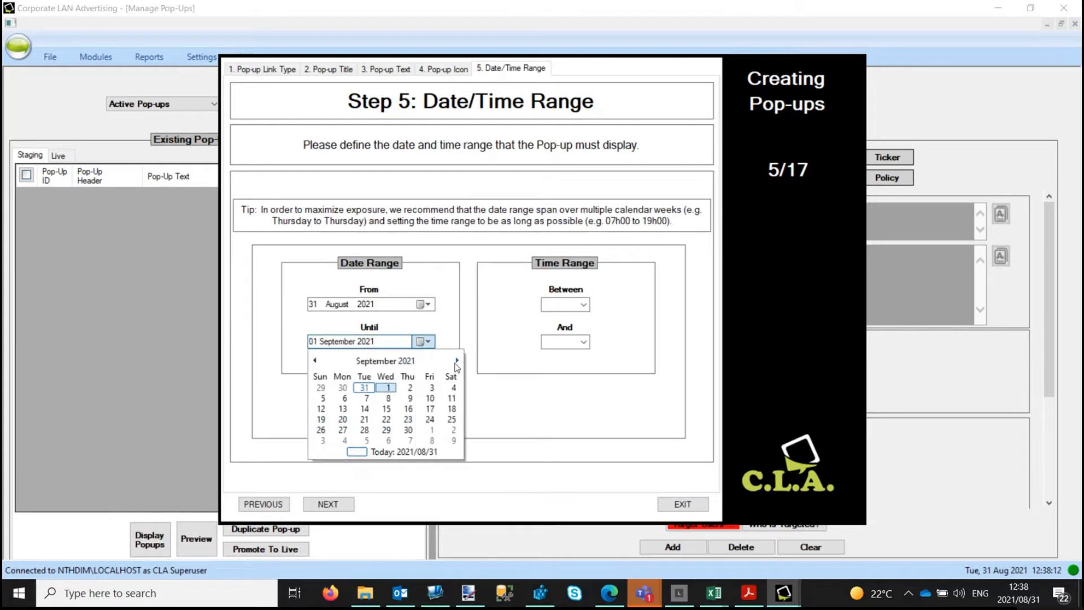
left_click(386, 409)
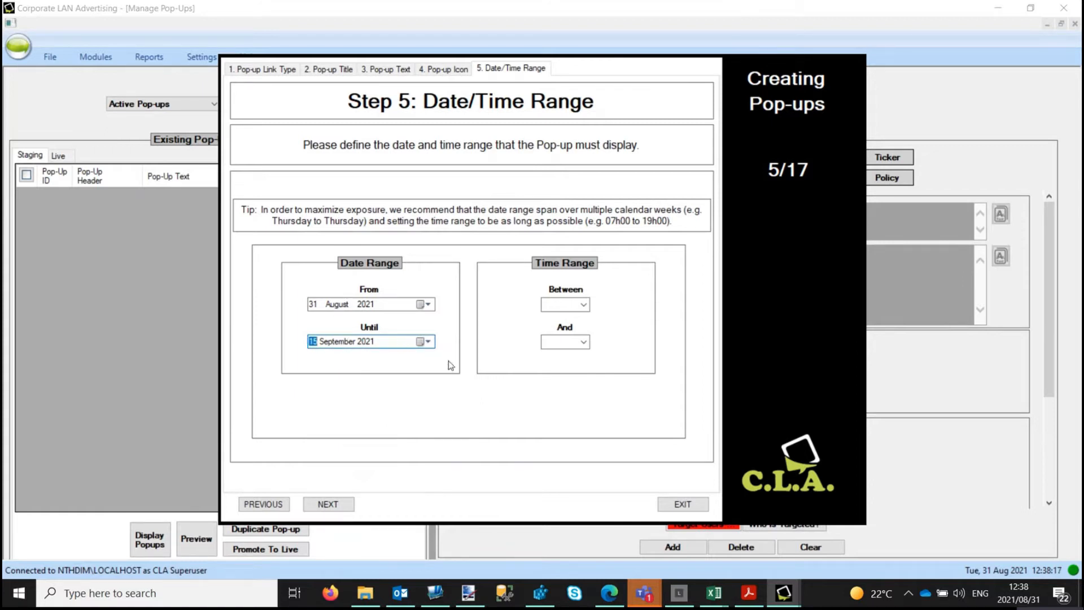
left_click(583, 304)
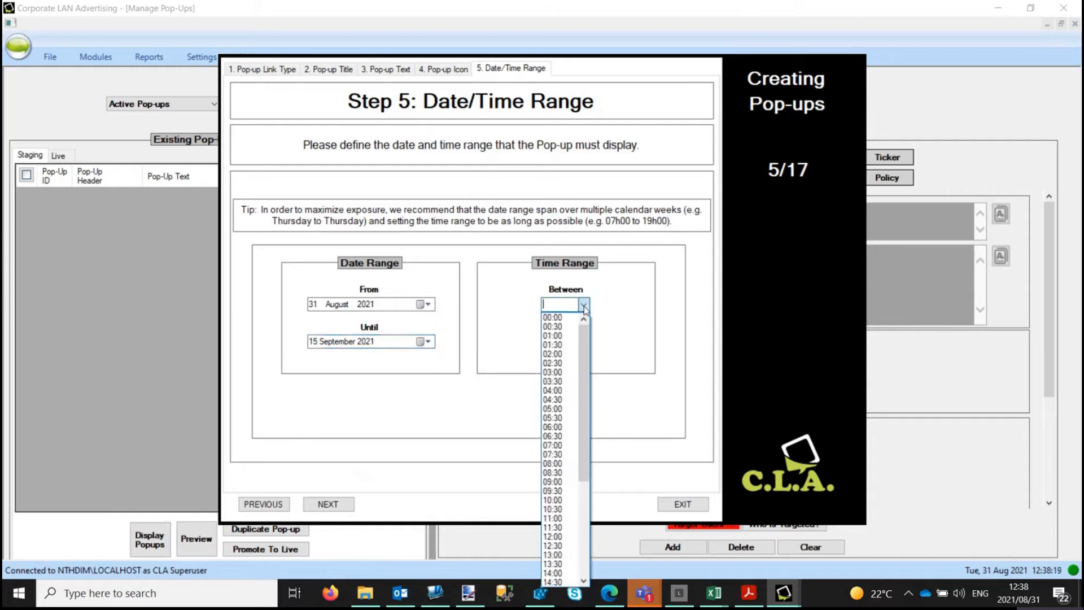
left_click(556, 463)
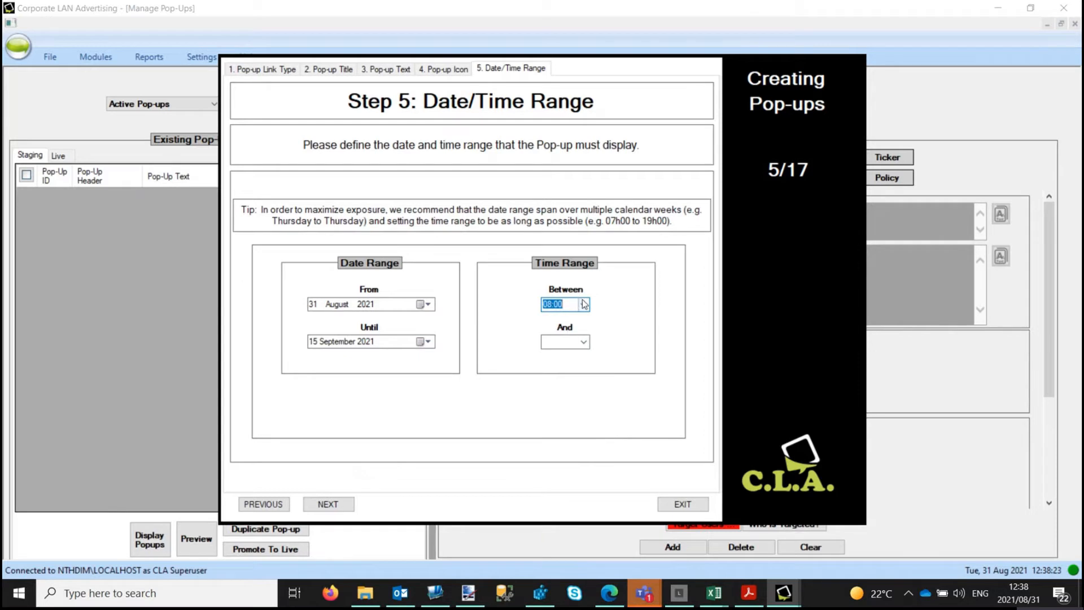
left_click(584, 342)
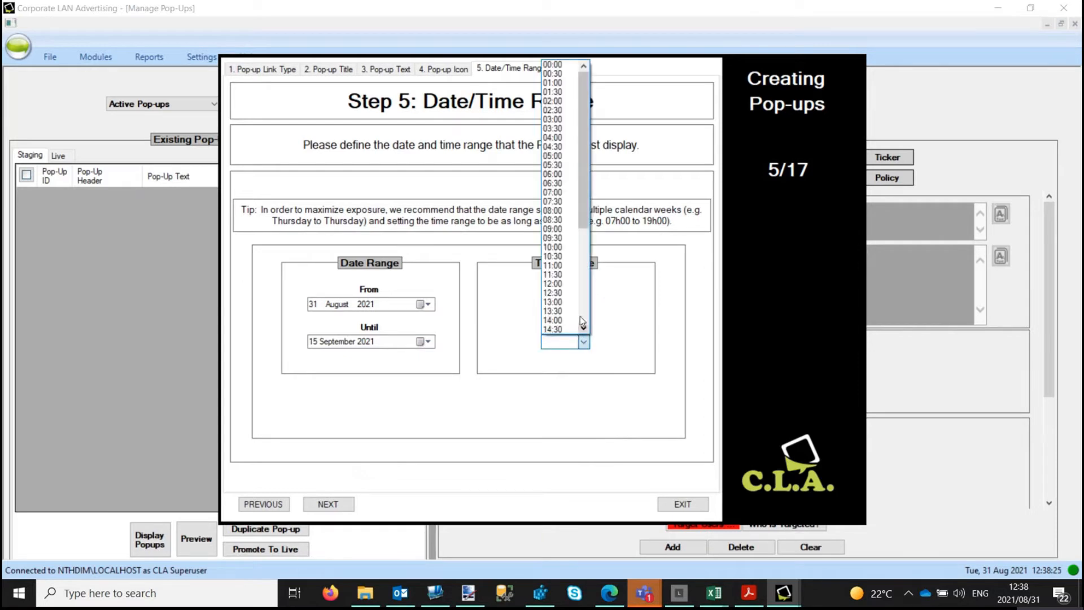
scroll(561, 287, "down", 6)
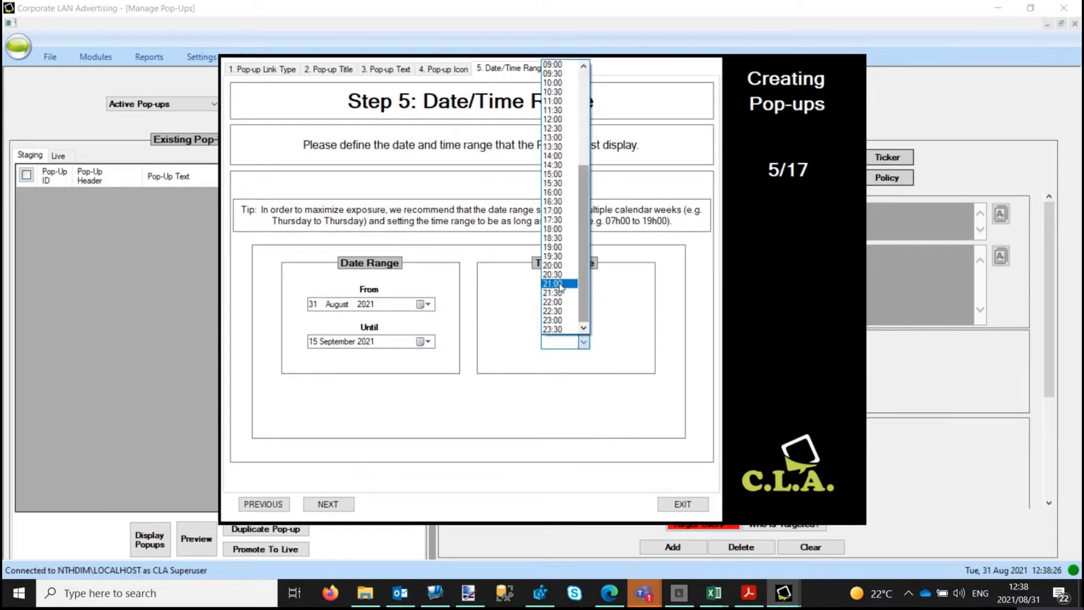
left_click(556, 211)
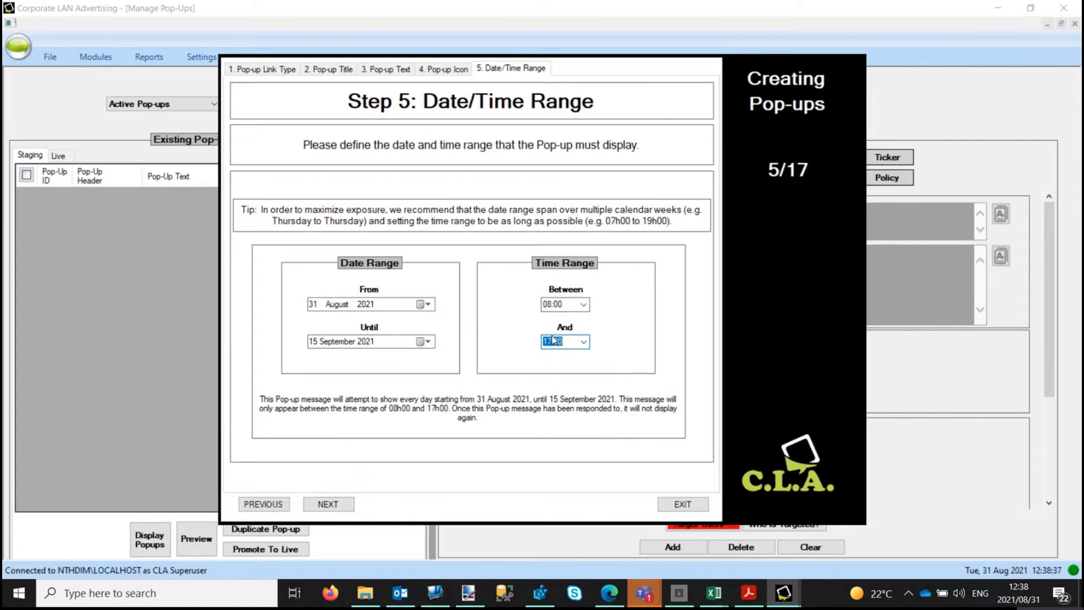
Step: Acknowledge the 'Already in Progress' start-date warning
left_click(334, 504)
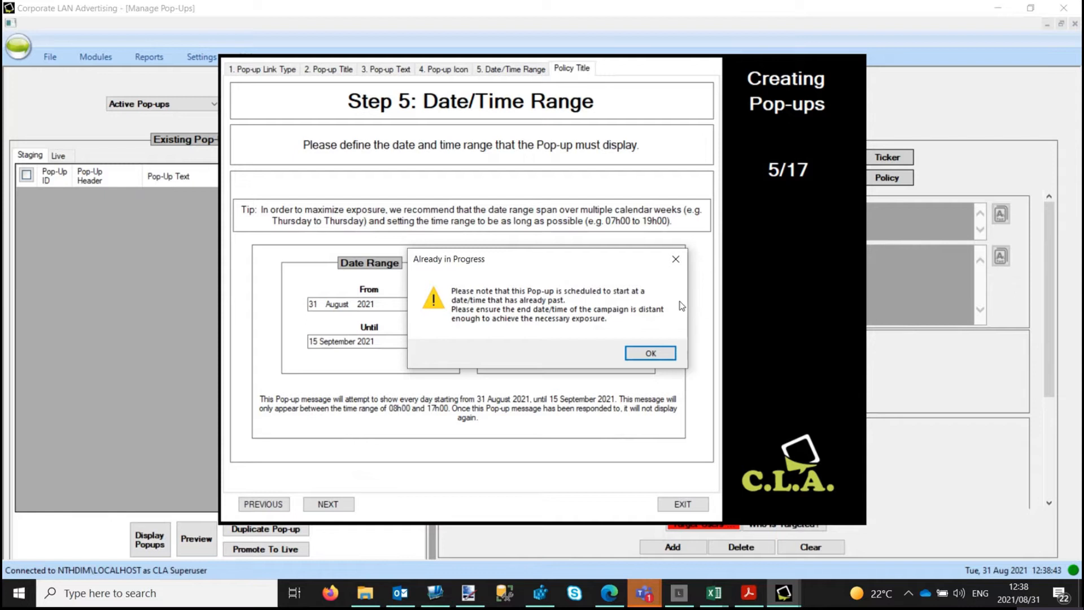
left_click_drag(545, 258, 527, 332)
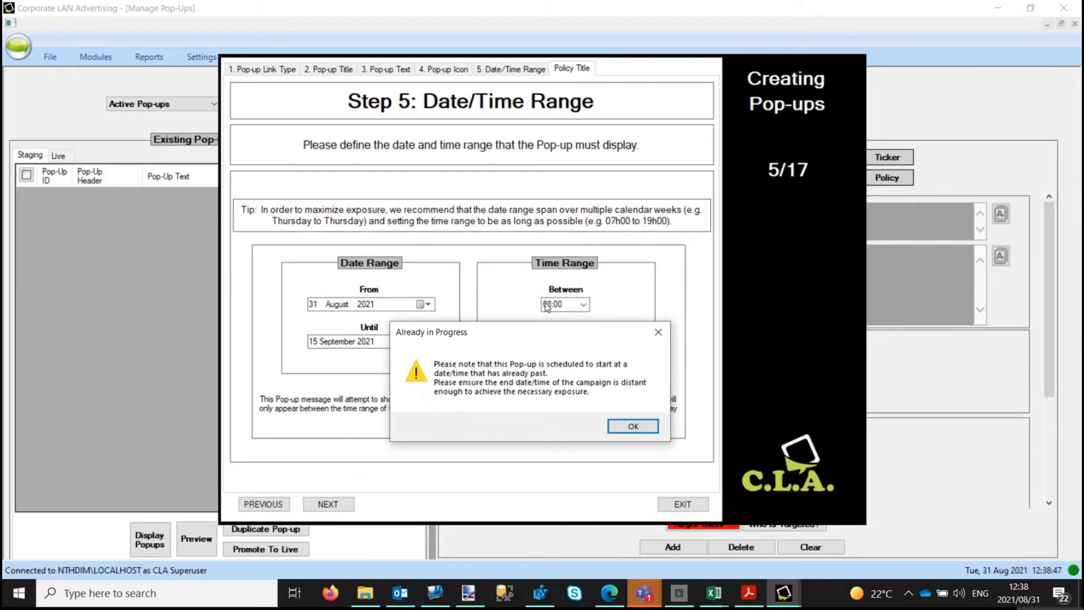
left_click(633, 427)
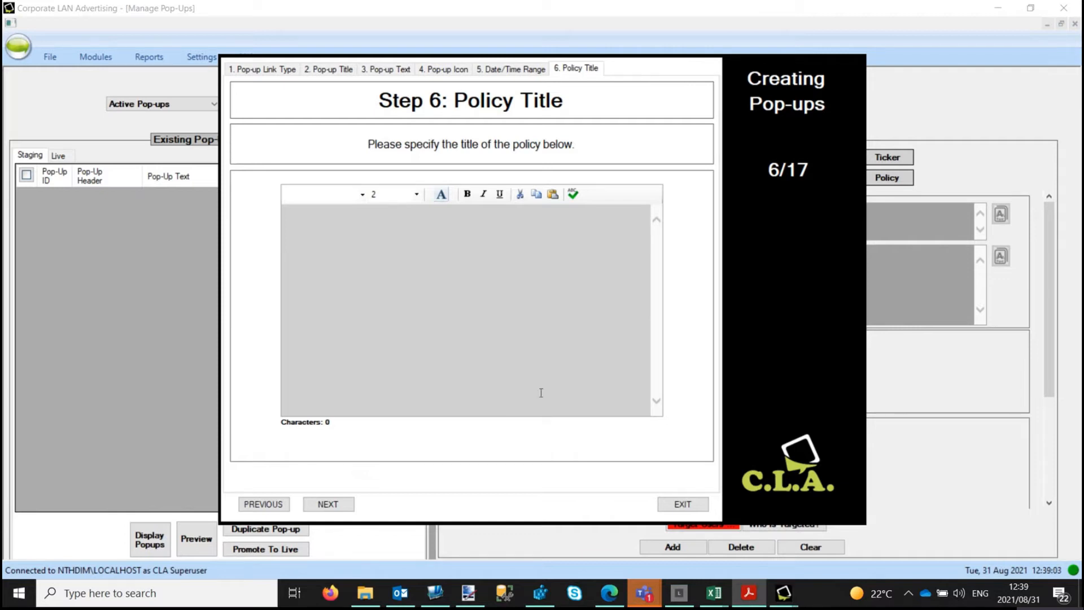
Step: Paste 'Return to Work Policy' as the policy title
left_click(457, 241)
key("ctrl+v")
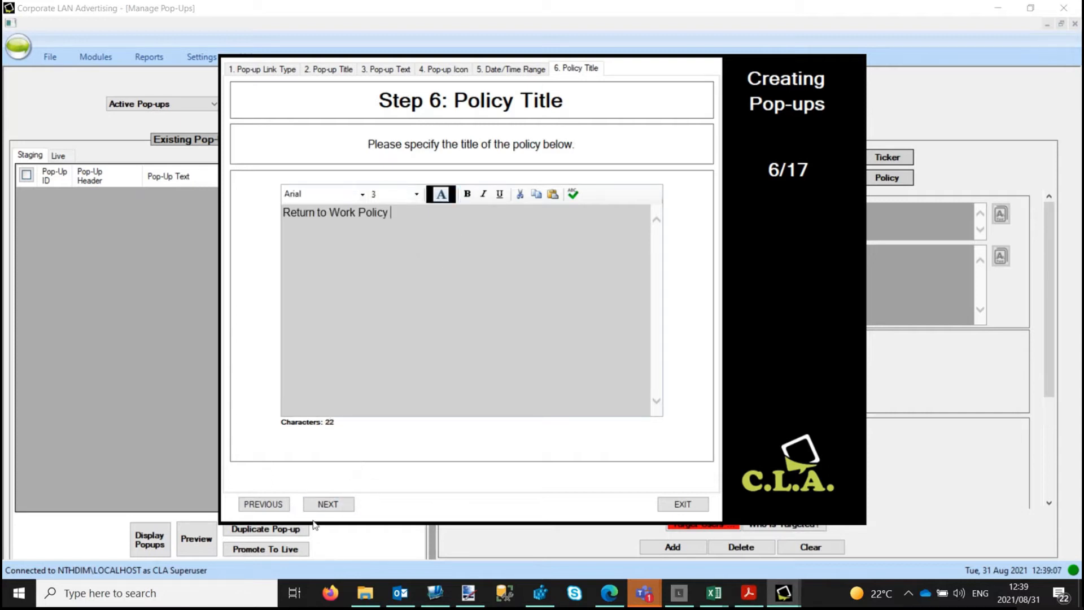
left_click(328, 505)
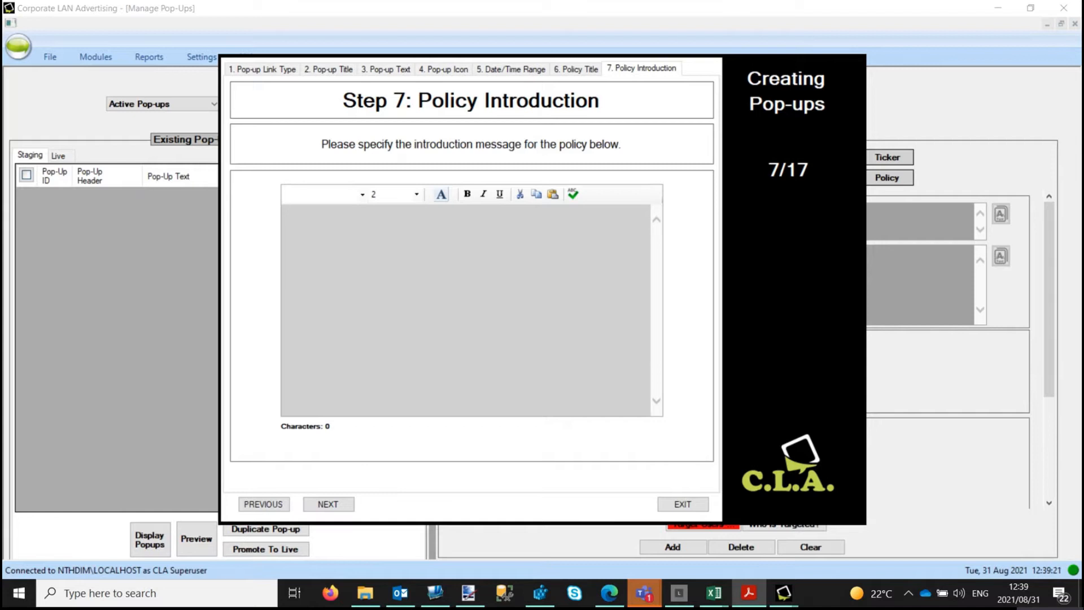
left_click(528, 230)
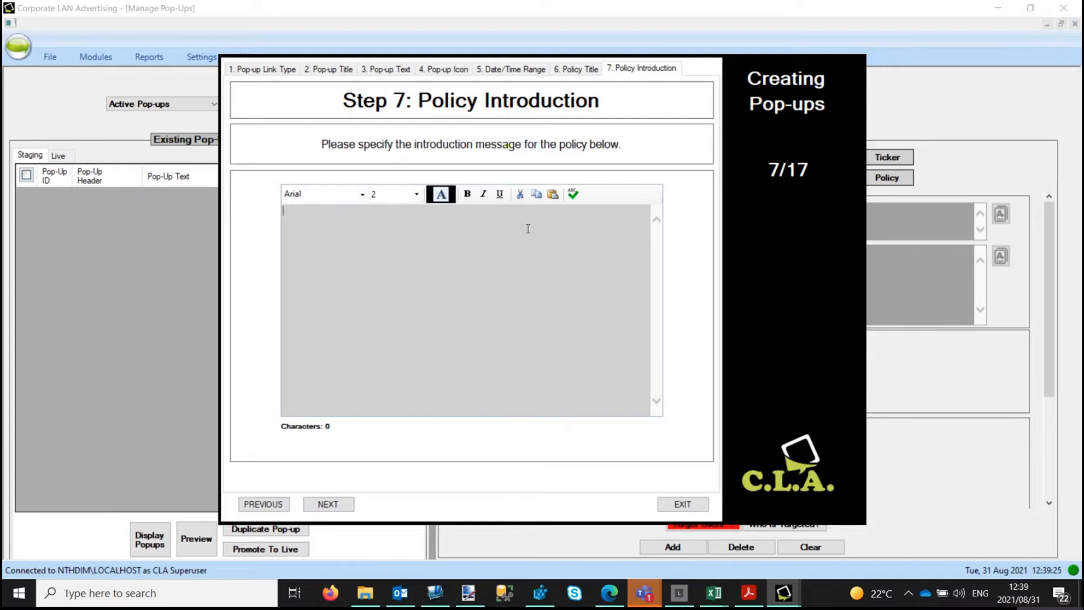
Step: Paste the 275-character introduction about COVID-19 lockdown changes
type("With the ongoing changes and amendments of regulations of specific Lockdown levels due to the COVID-19 pandemic, the Return to Work policy has recently been updated with important information. Please take a moment to read through and familiarise yourself with these changes.")
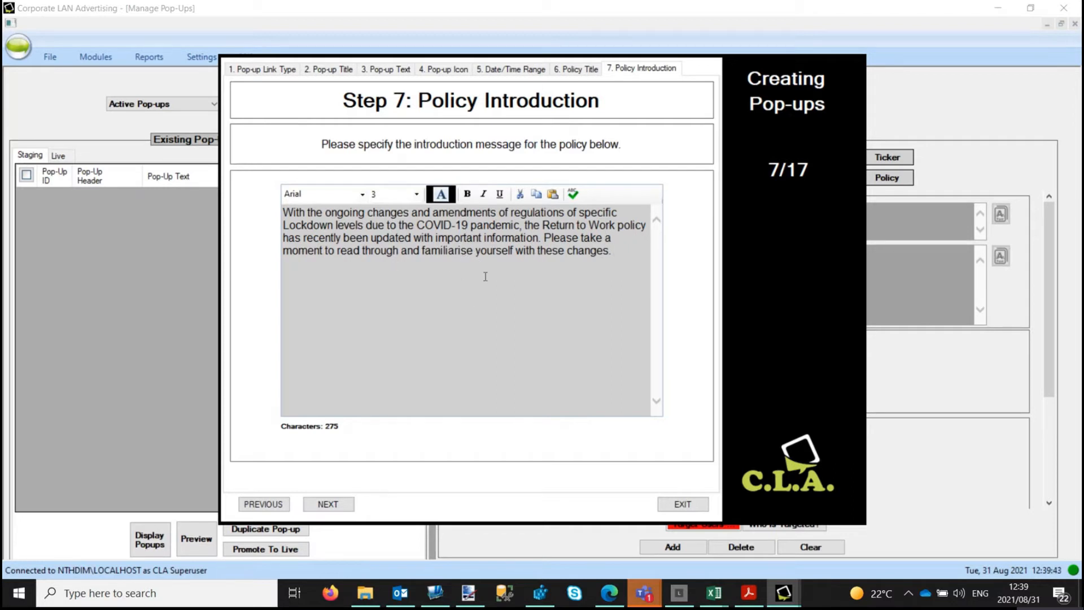
left_click(327, 505)
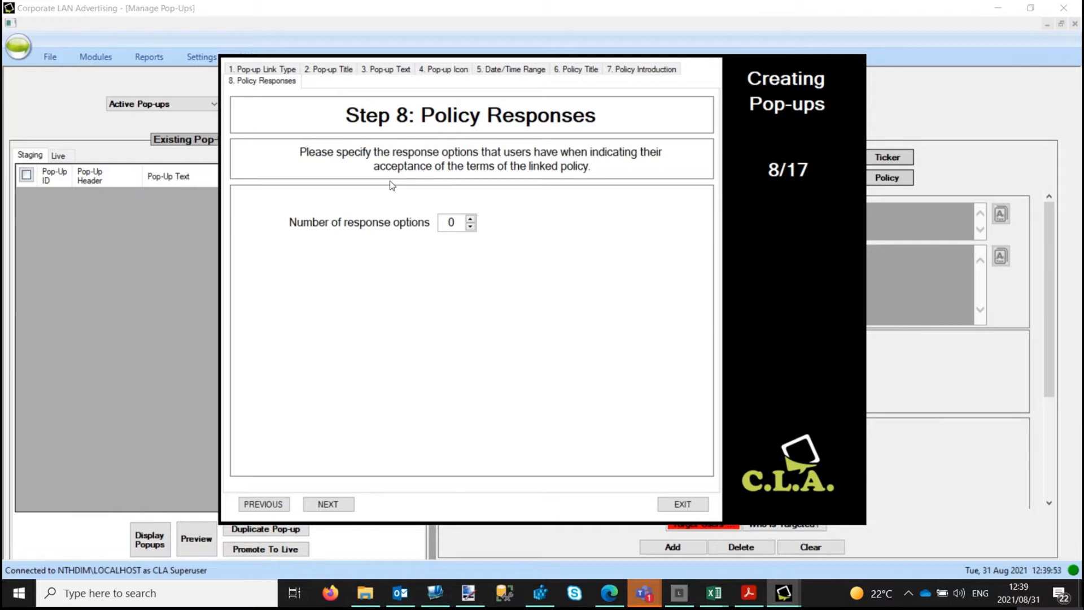
Step: Add 2 response options: accept the policy's content, or request contact for more information
left_click(471, 218)
left_click(470, 218)
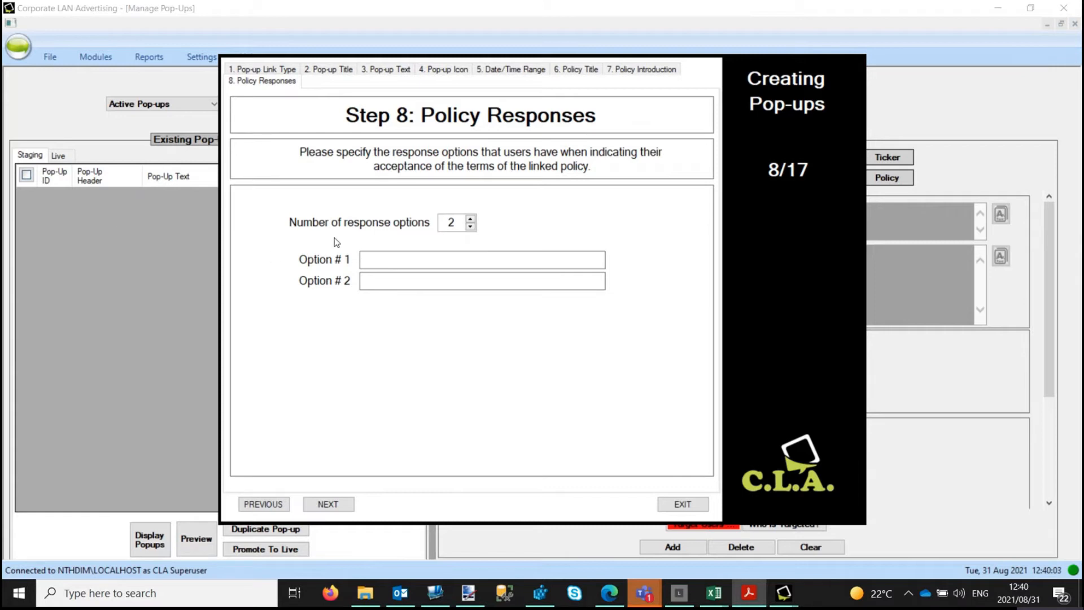
left_click(458, 259)
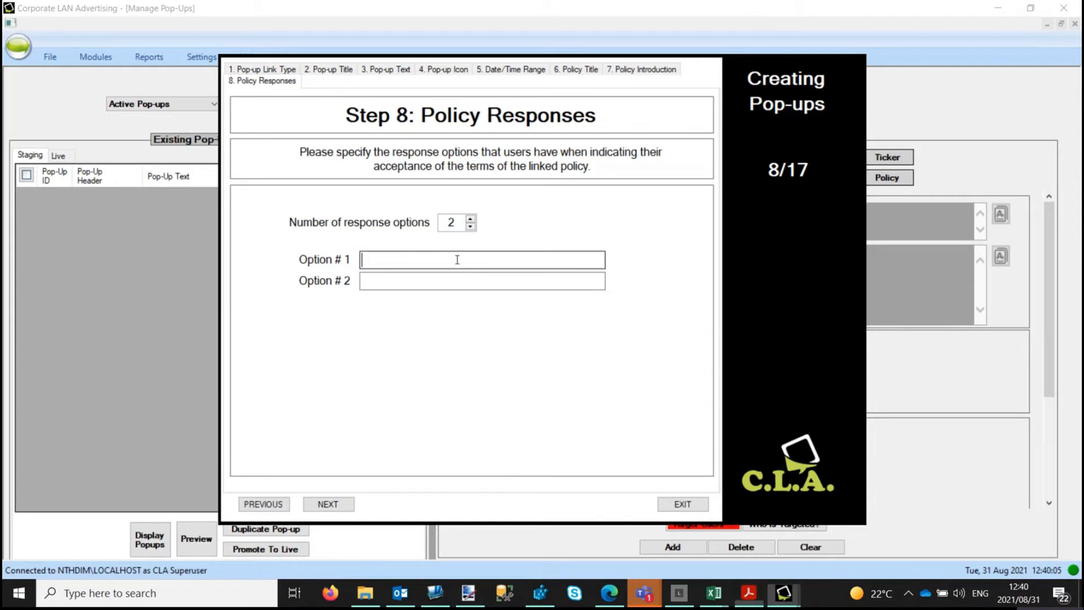
type("have read, understood and accepted its content")
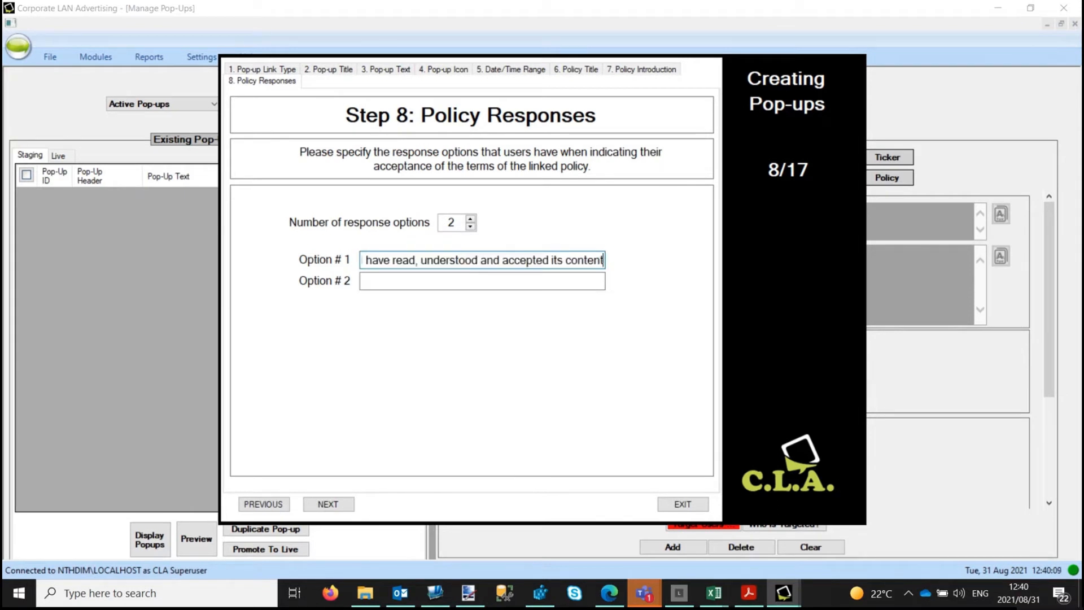
key("alt+Tab")
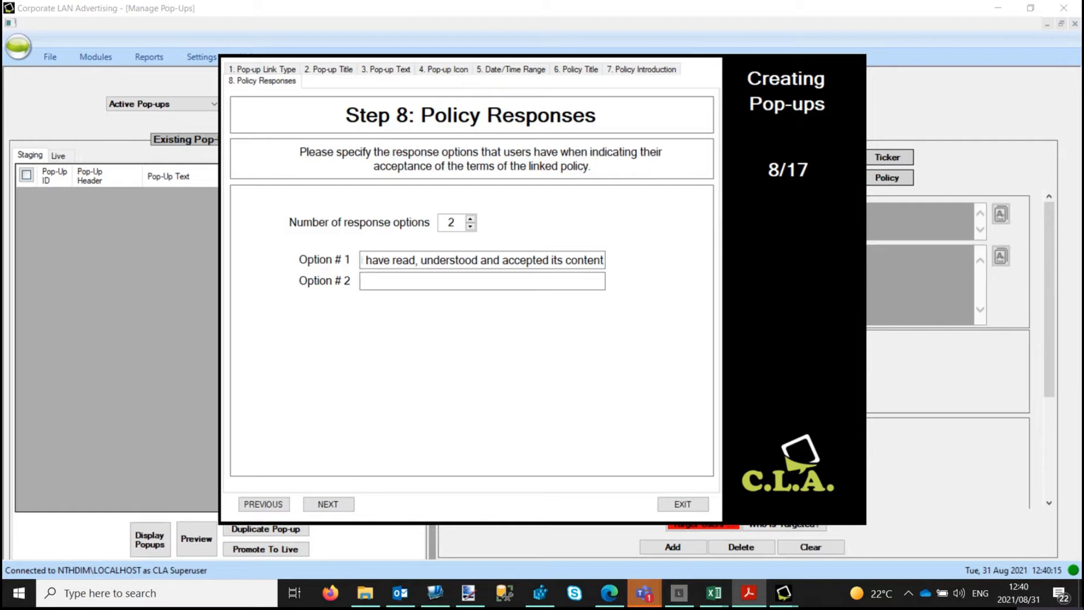
left_click(424, 281)
key("ctrl+v")
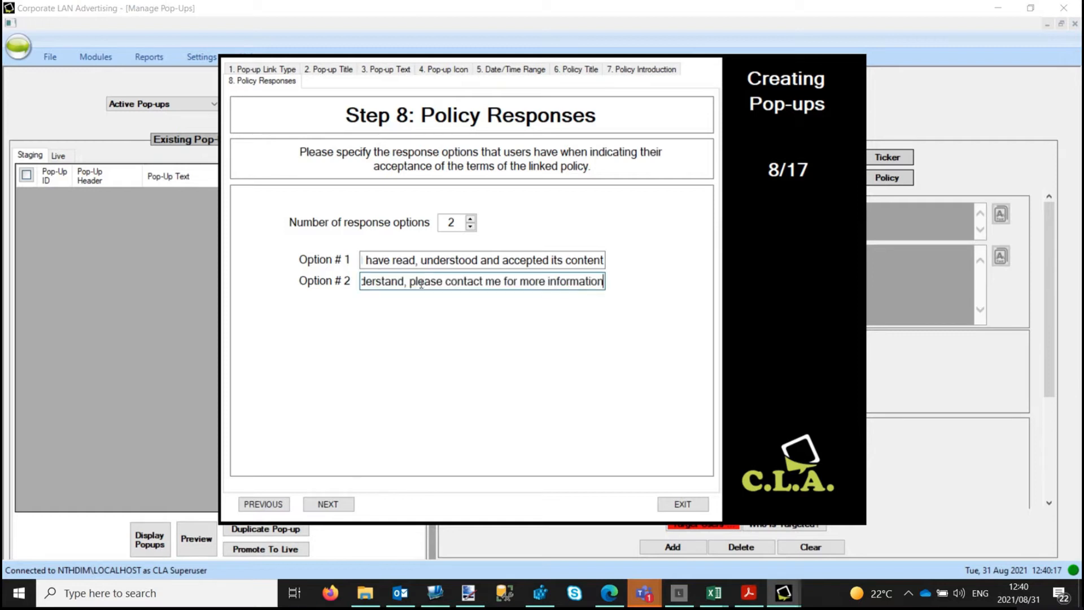
Step: In Policy Settings, allow a local copy, skip user details, and make the policy critical after snoozes
left_click(328, 504)
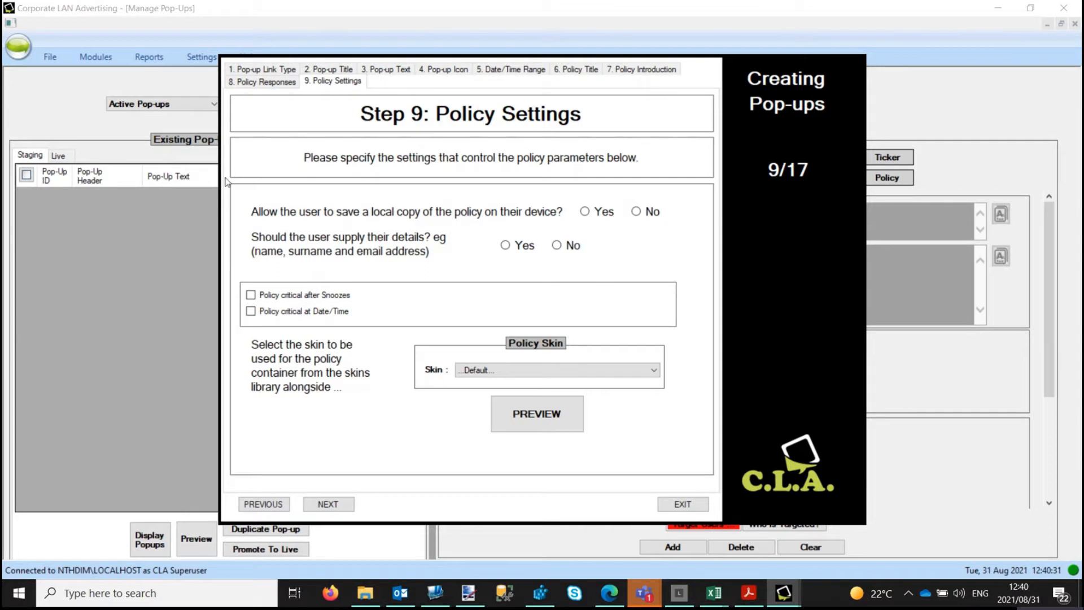
left_click(585, 211)
left_click(557, 247)
left_click(251, 295)
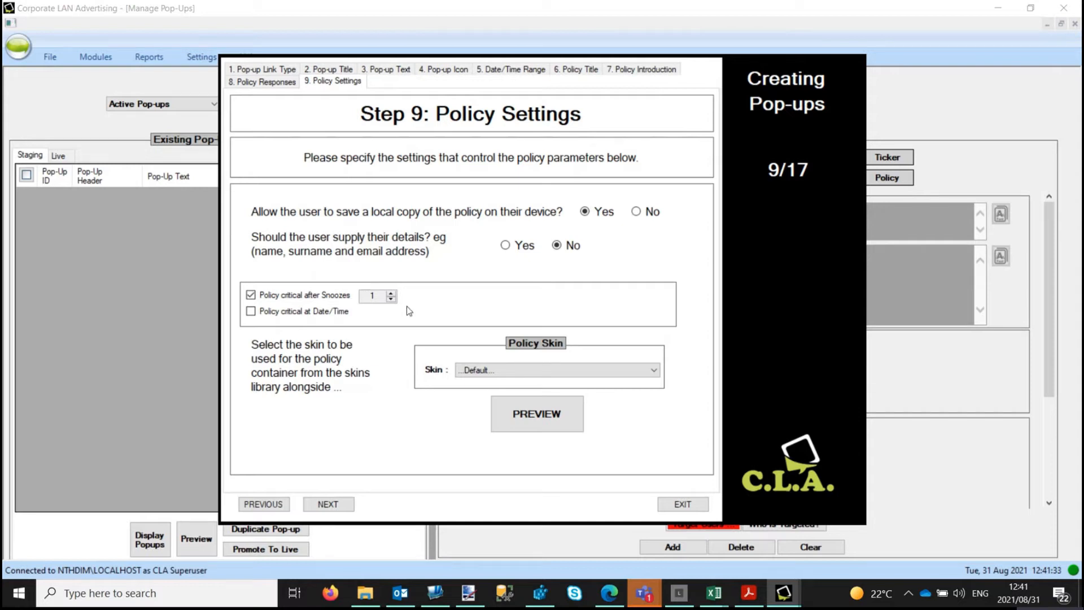
Step: Raise the snooze limit so the policy turns critical after 2 snoozes
left_click(391, 293)
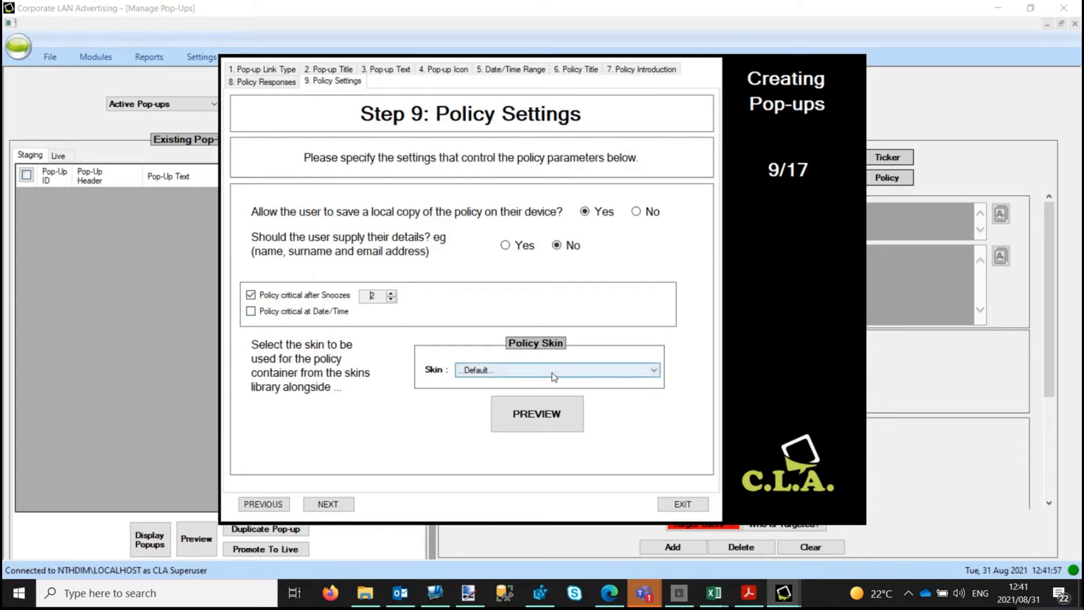
Step: Preview the policy in its skin, keep the Default skin, and move to Policy Conclusion
left_click(539, 421)
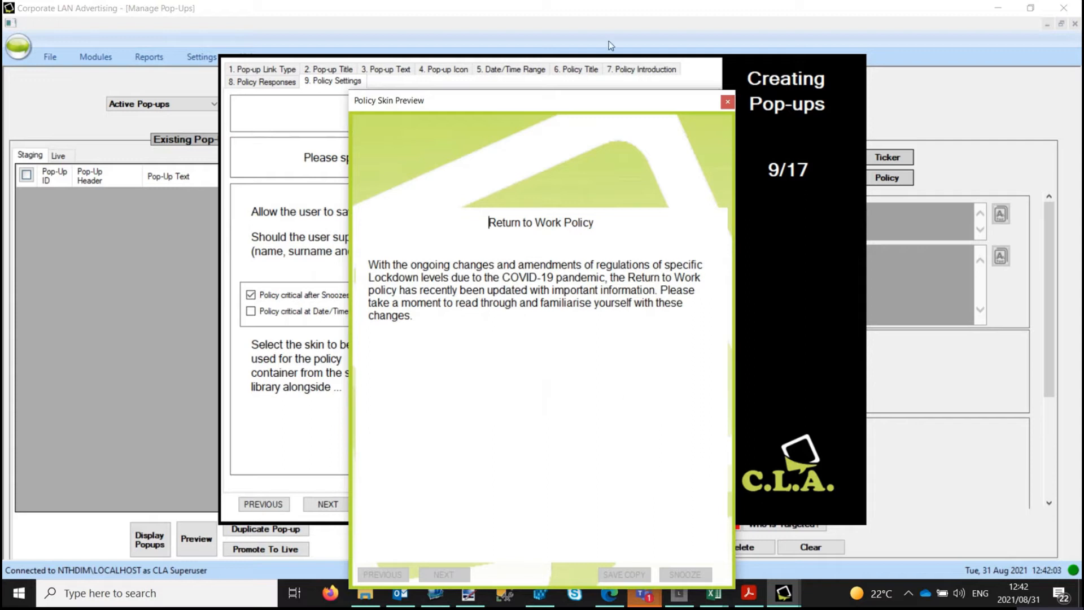
left_click(728, 103)
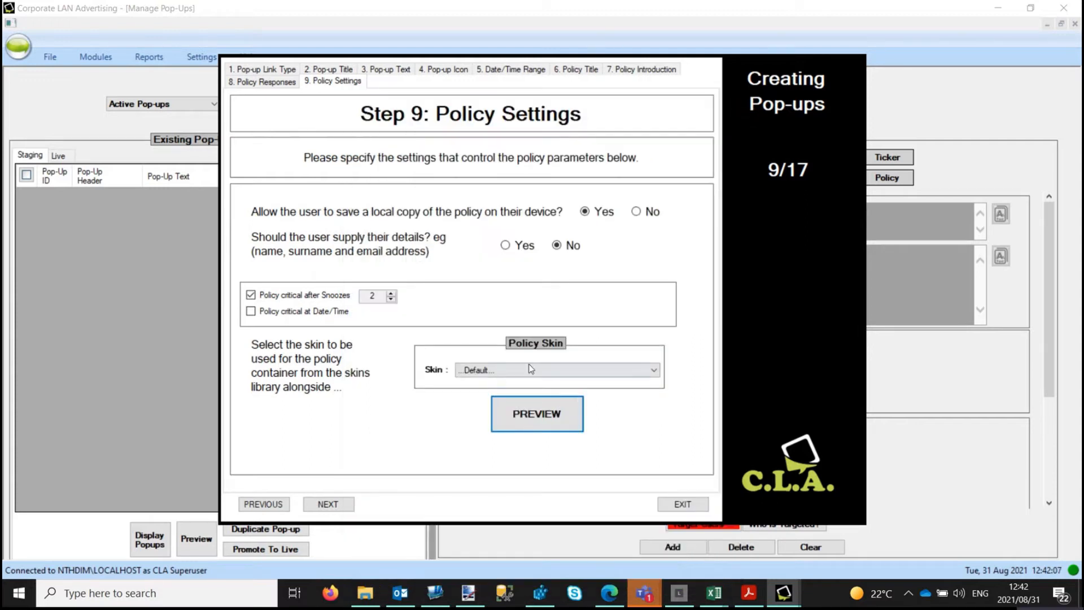
left_click(541, 371)
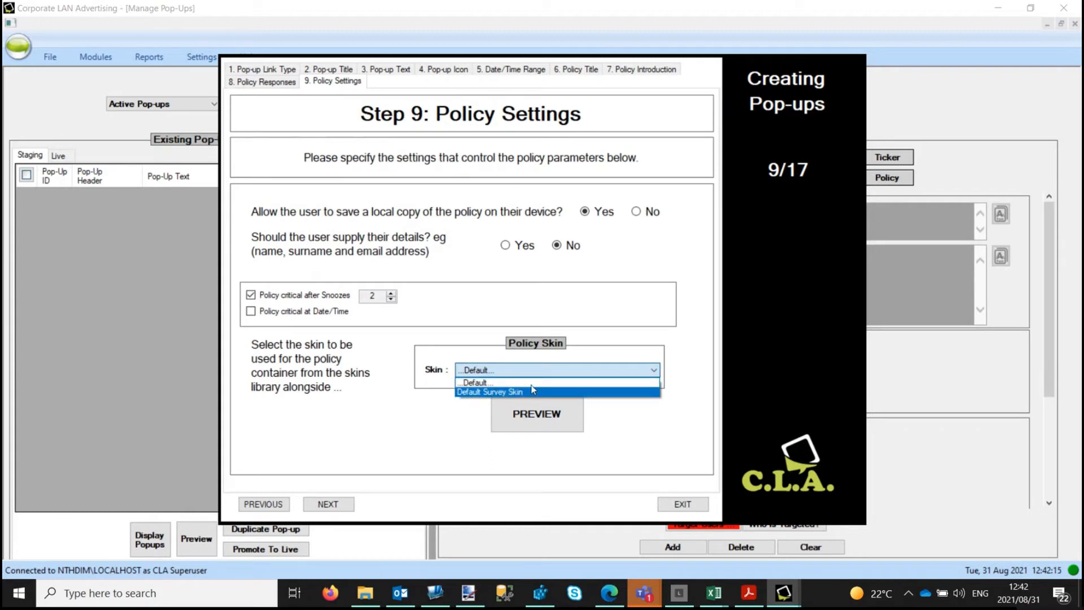
left_click(531, 368)
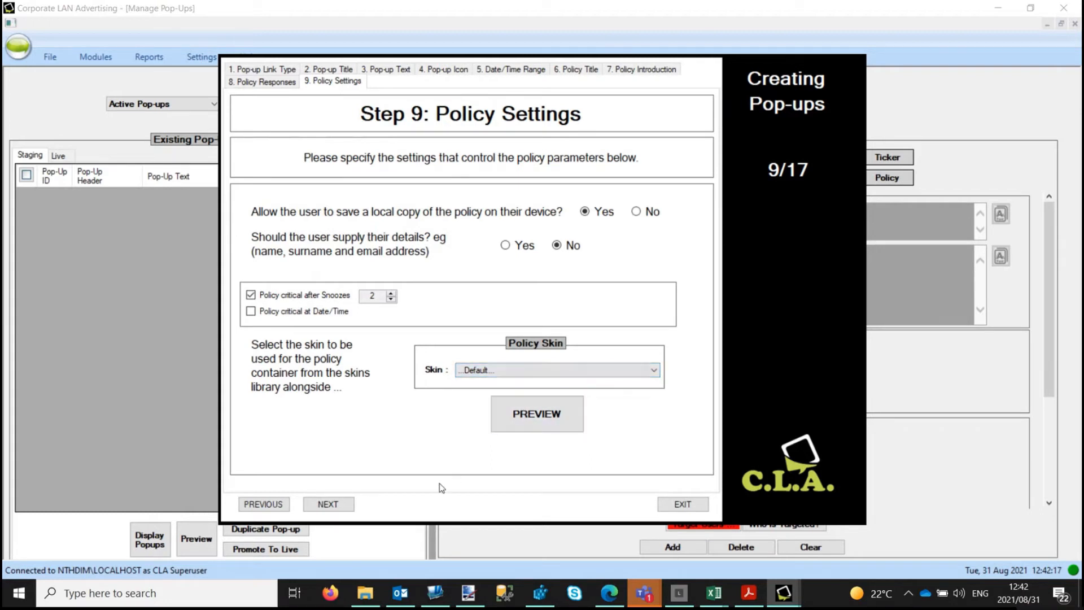
left_click(325, 505)
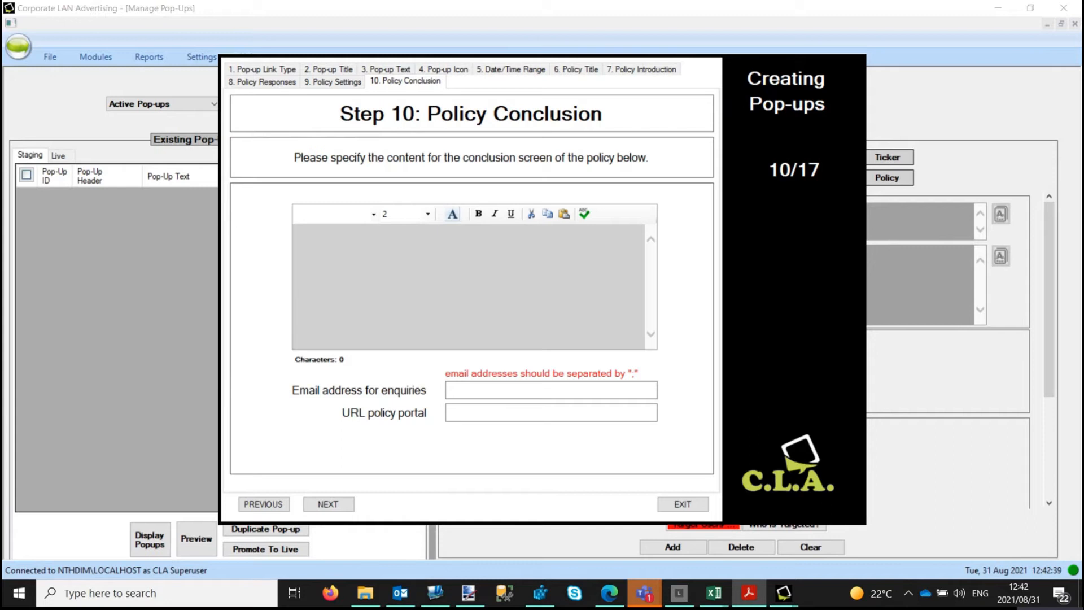
Step: Paste the thank-you conclusion and add 'If you have any questions please email them to the below email address.'
left_click(482, 254)
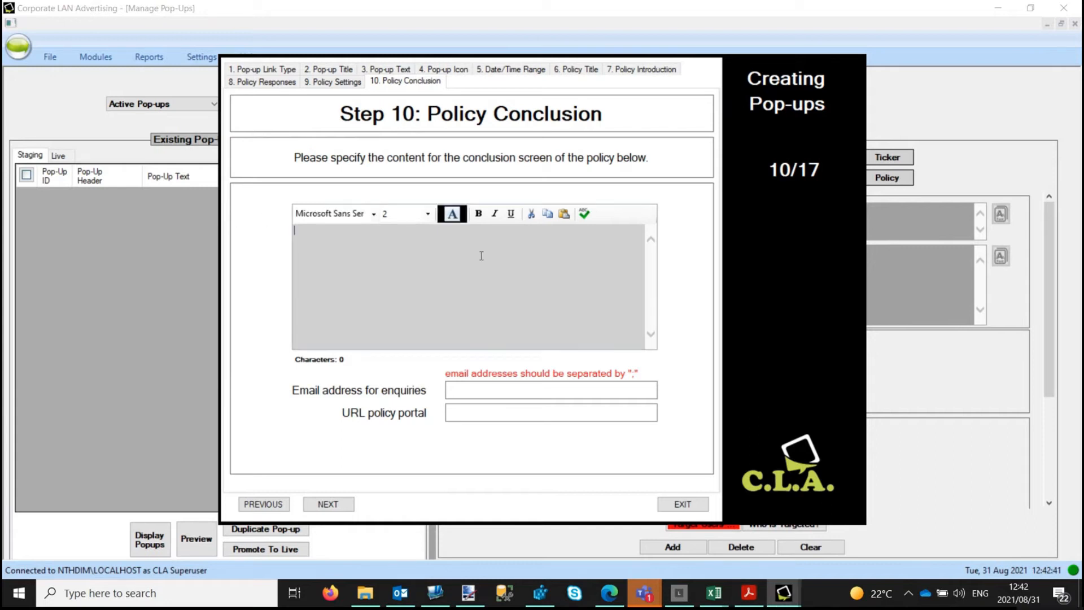
type("Thank you for taking the time to read through and complete this policy. The results will be kept on file with HR.")
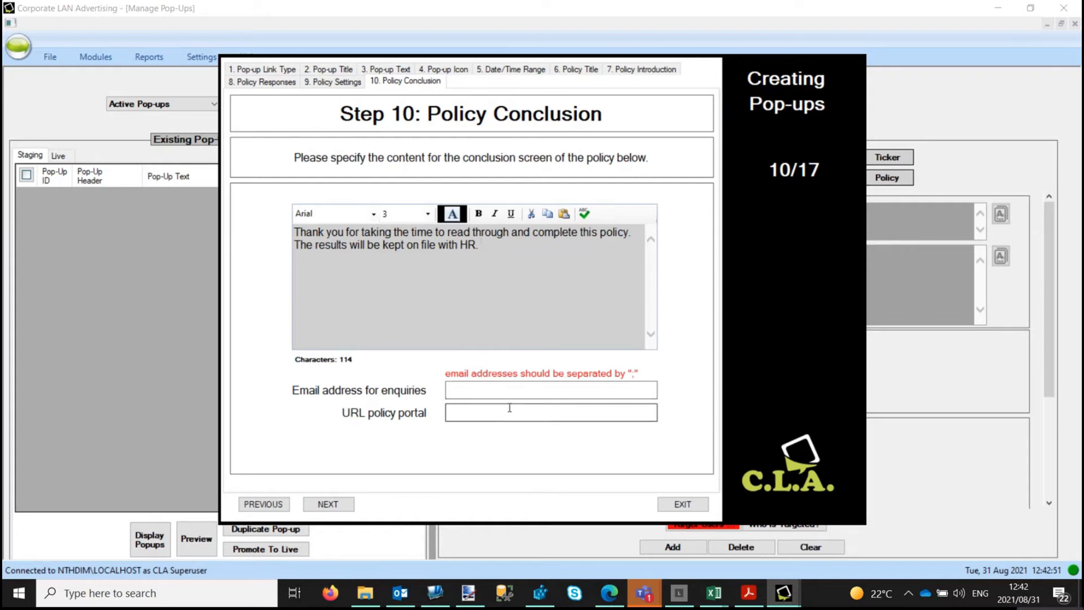
left_click(493, 413)
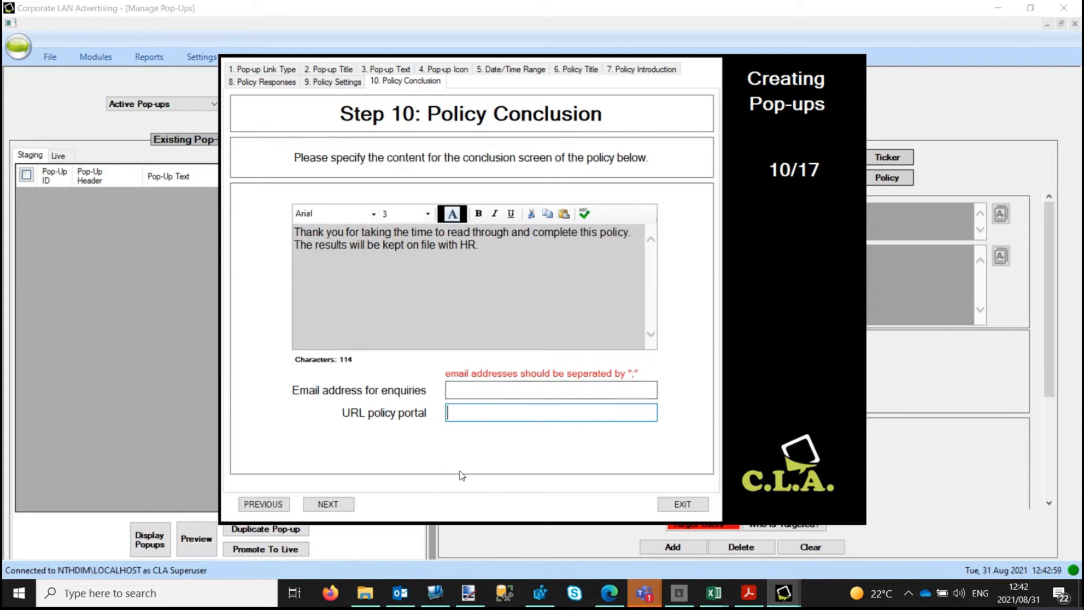
left_click(505, 254)
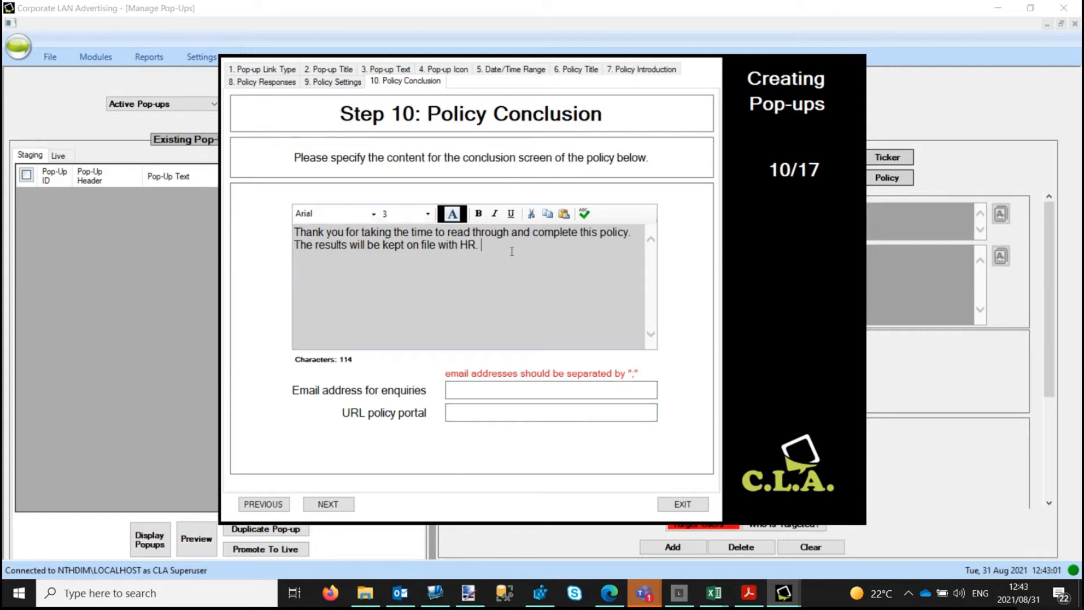
type("If you have any questions please email them to the ")
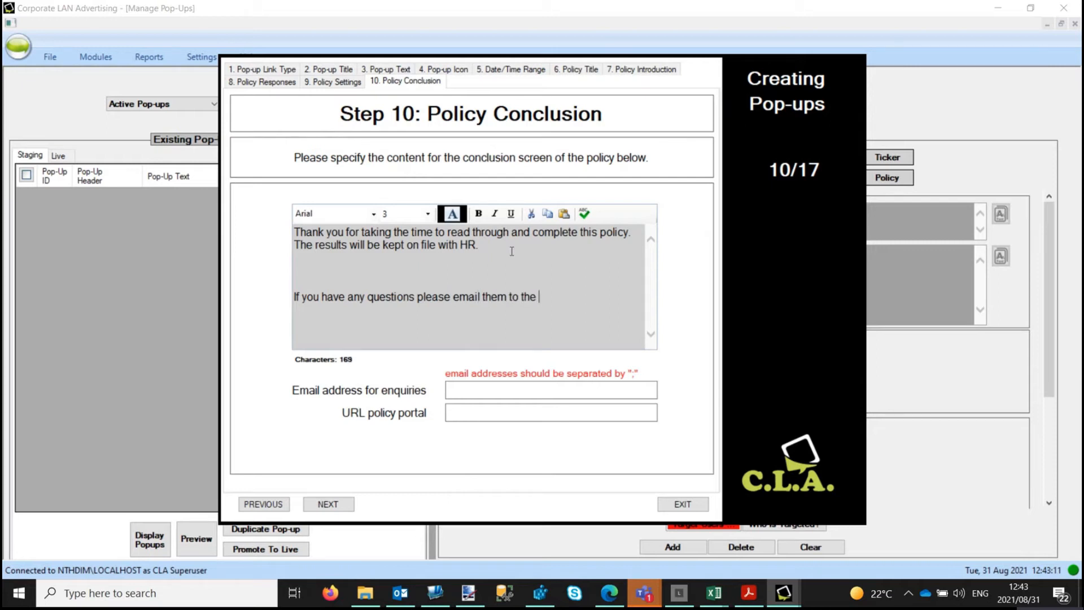
type("below email address.")
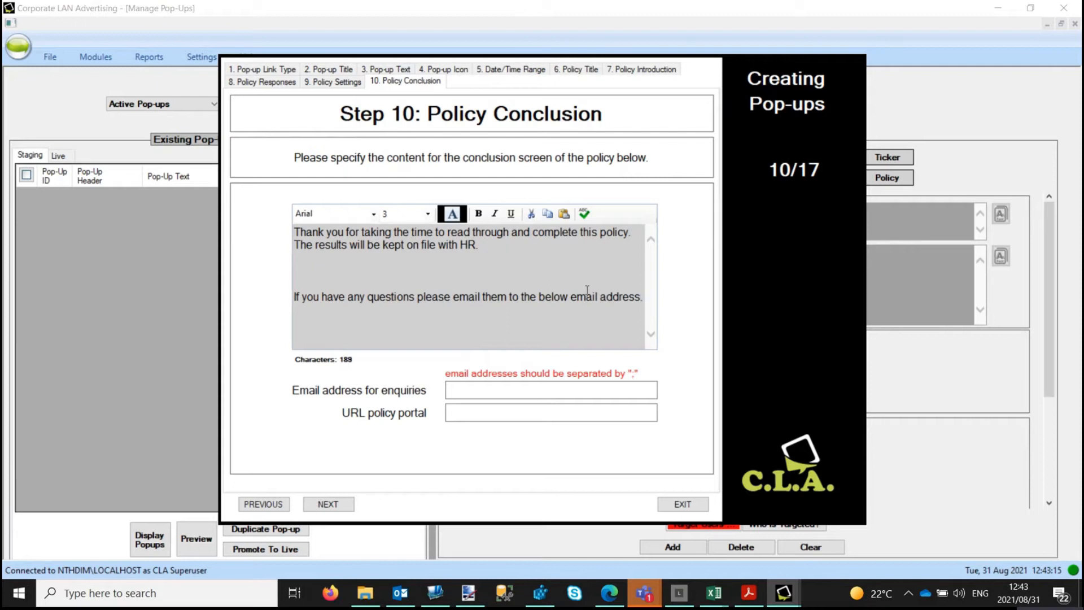
Step: Enter the enquiries e-mail address and continue to the Display Type step
left_click(587, 388)
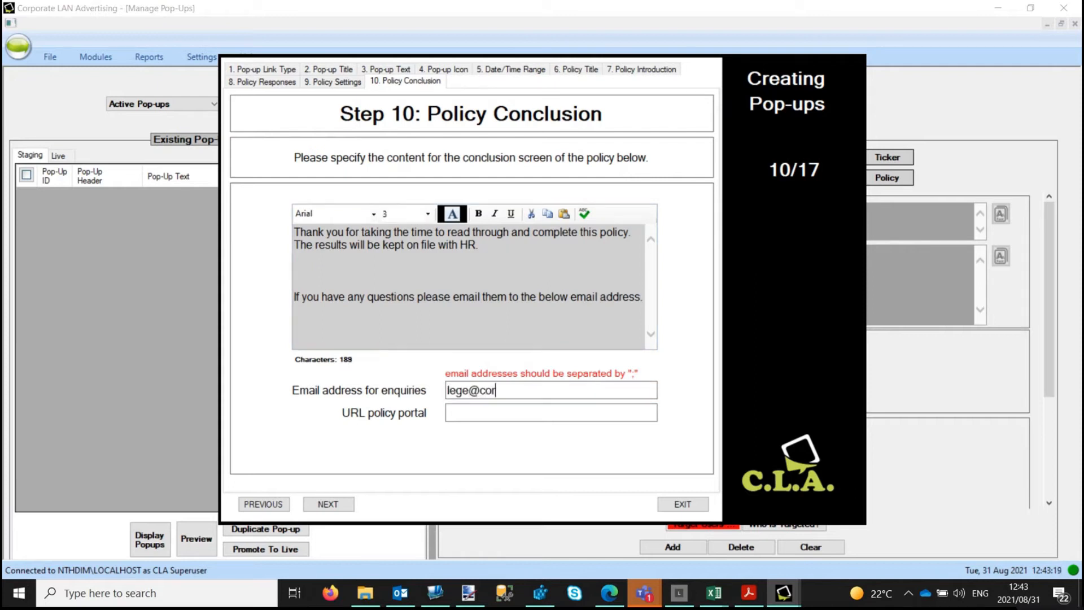
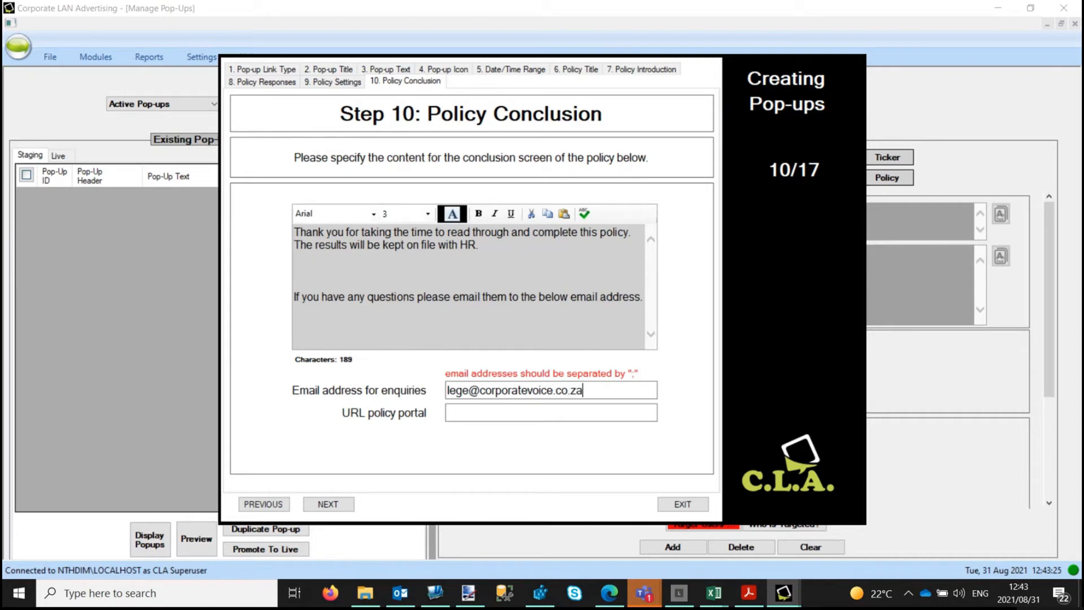
left_click(337, 504)
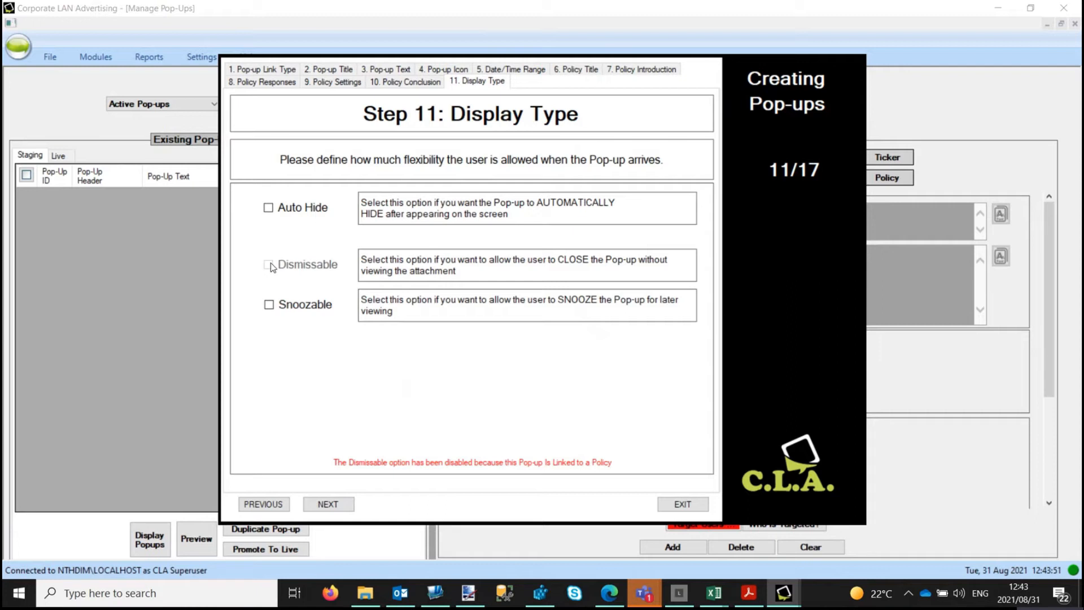
Step: Make the pop-up snoozable with 30 Minutes, 1 Hour and 2 Hours snooze options
left_click(269, 305)
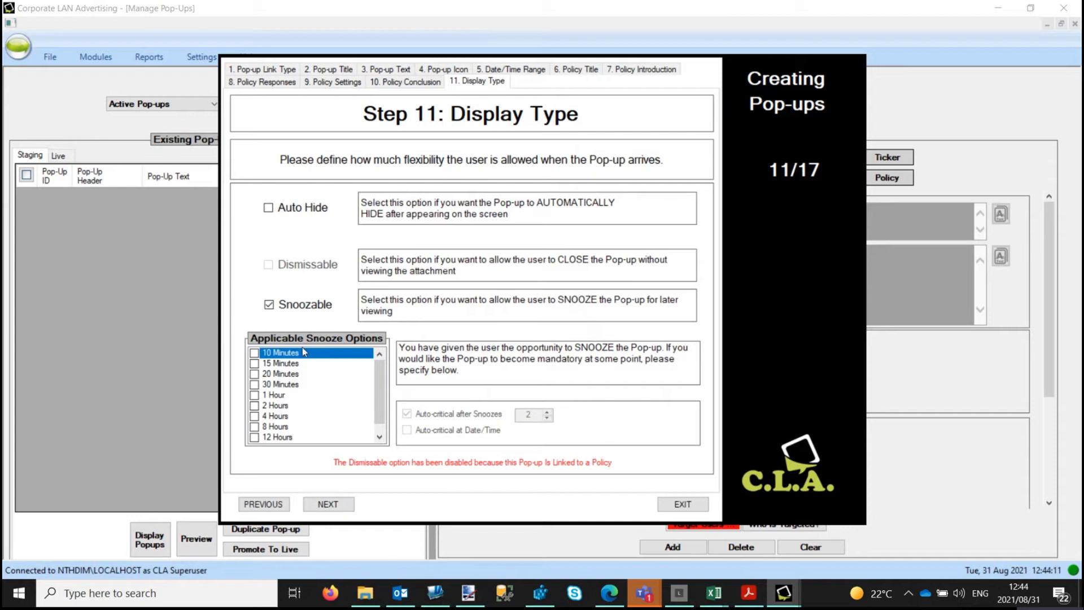
left_click(269, 385)
left_click(270, 396)
left_click(273, 406)
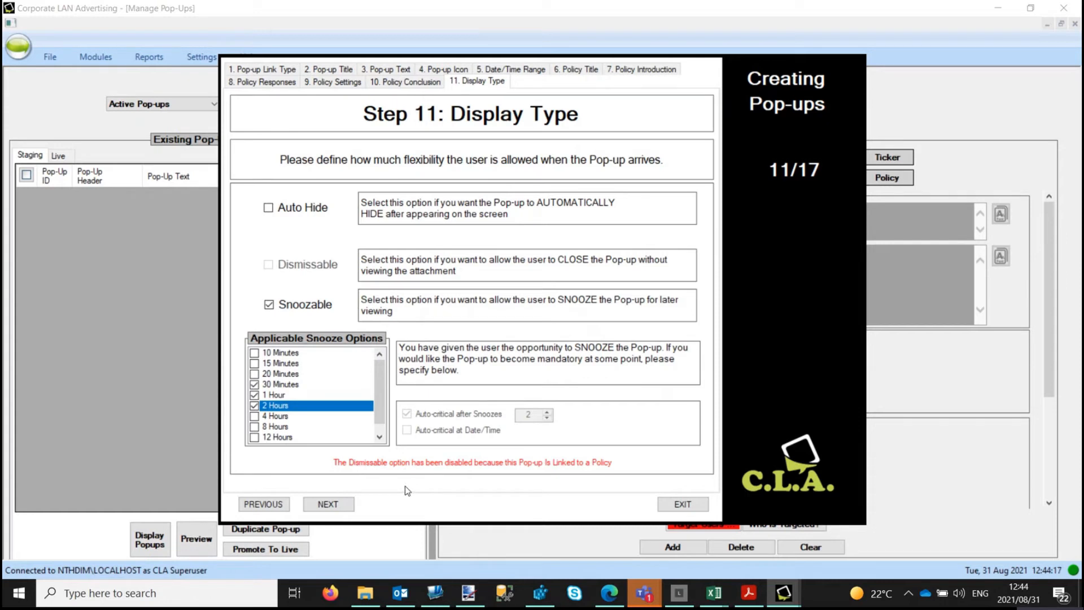
left_click(333, 507)
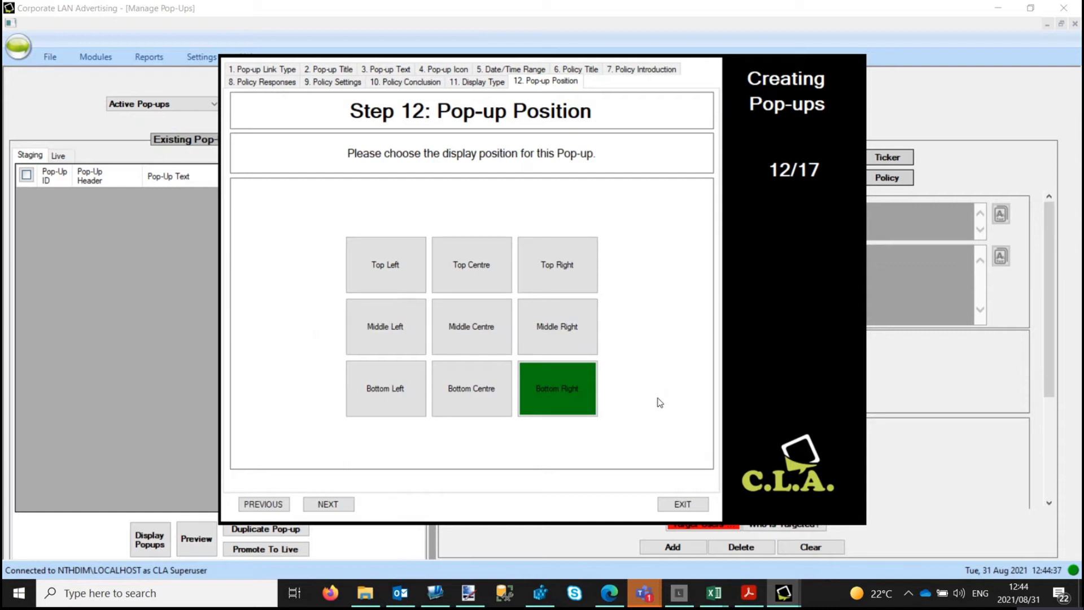
Step: Try Middle Centre, then set the pop-up position back to Bottom Right
left_click(480, 335)
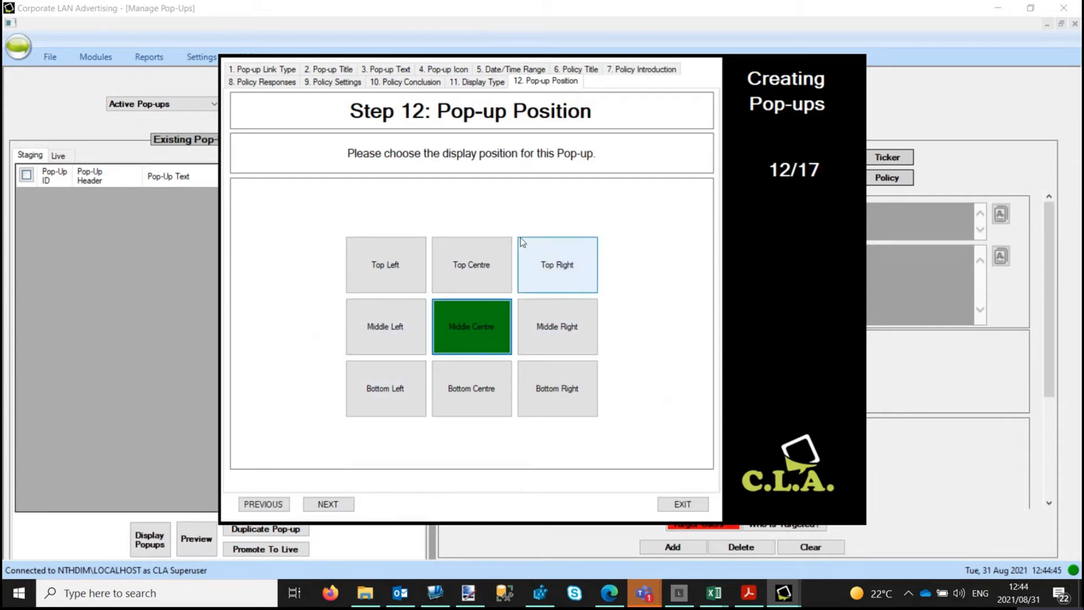
left_click(568, 391)
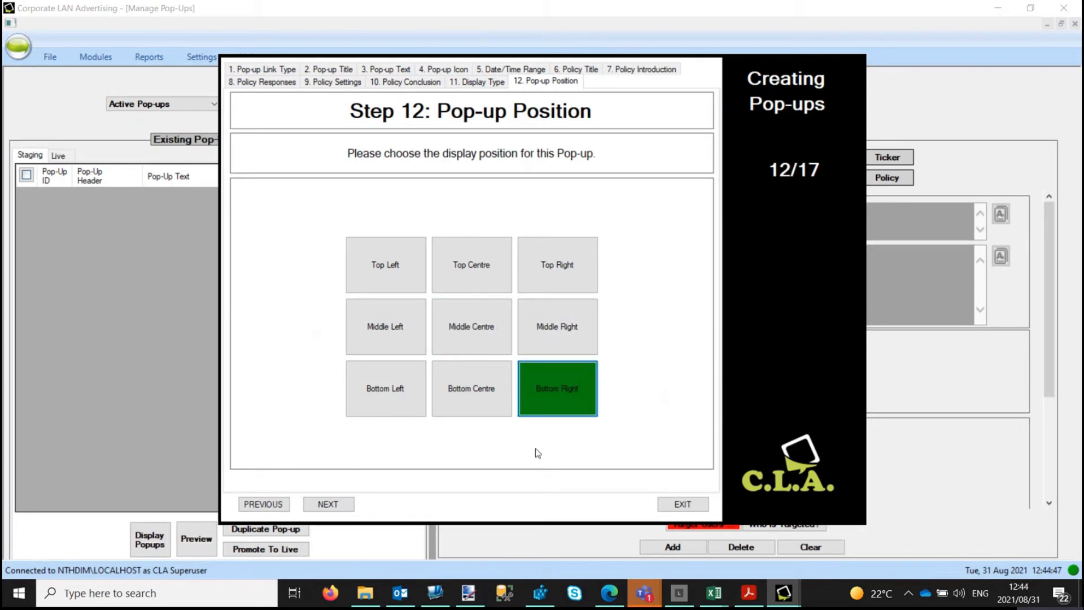
left_click(340, 507)
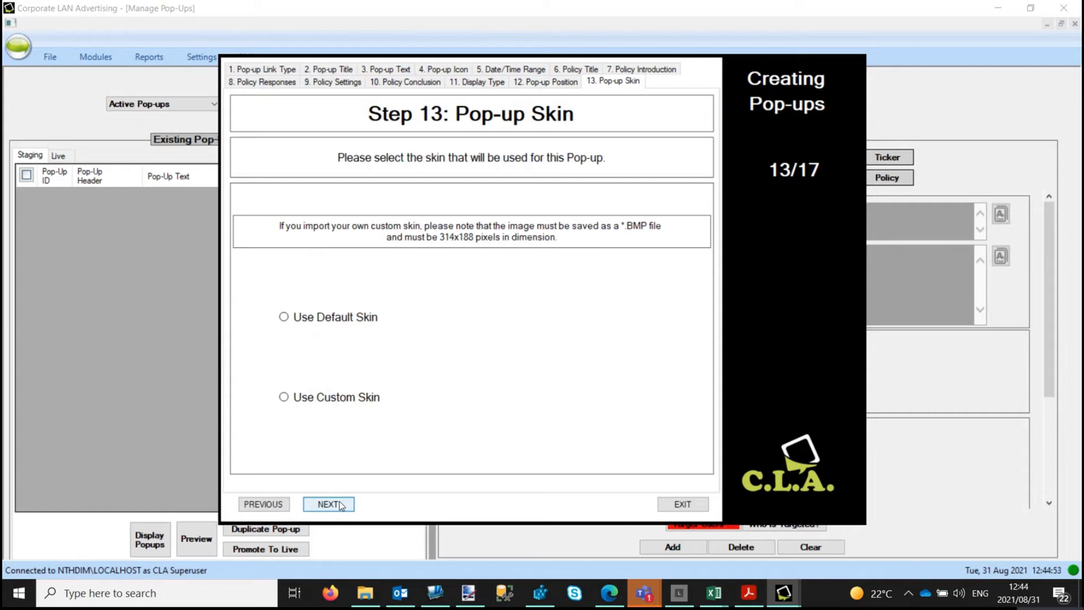
Step: Apply Use Default Skin to the pop-up and check it in the Popup Preview
left_click(346, 320)
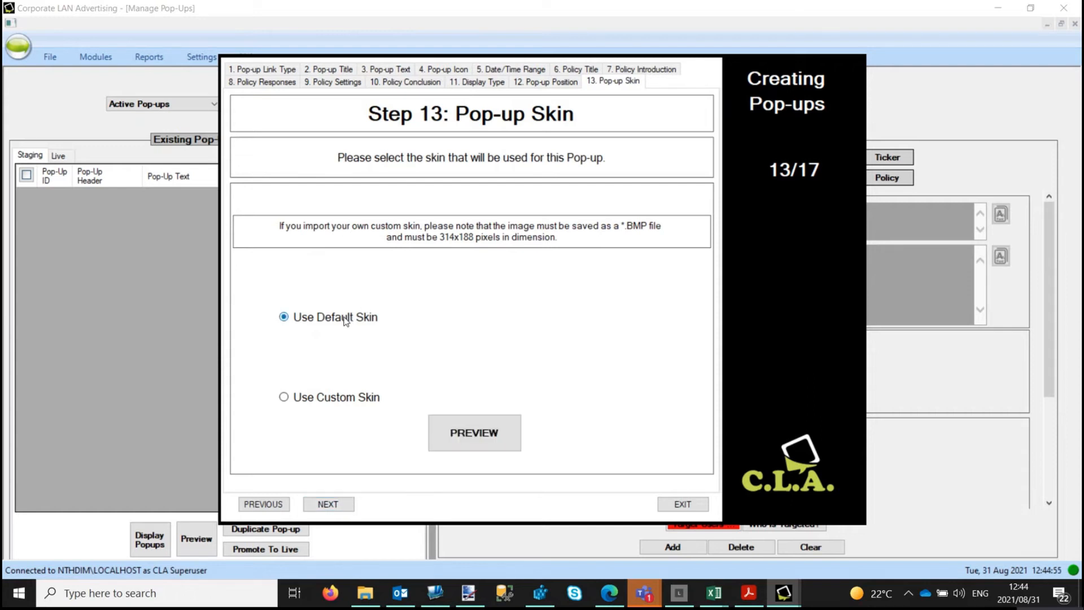
left_click(477, 438)
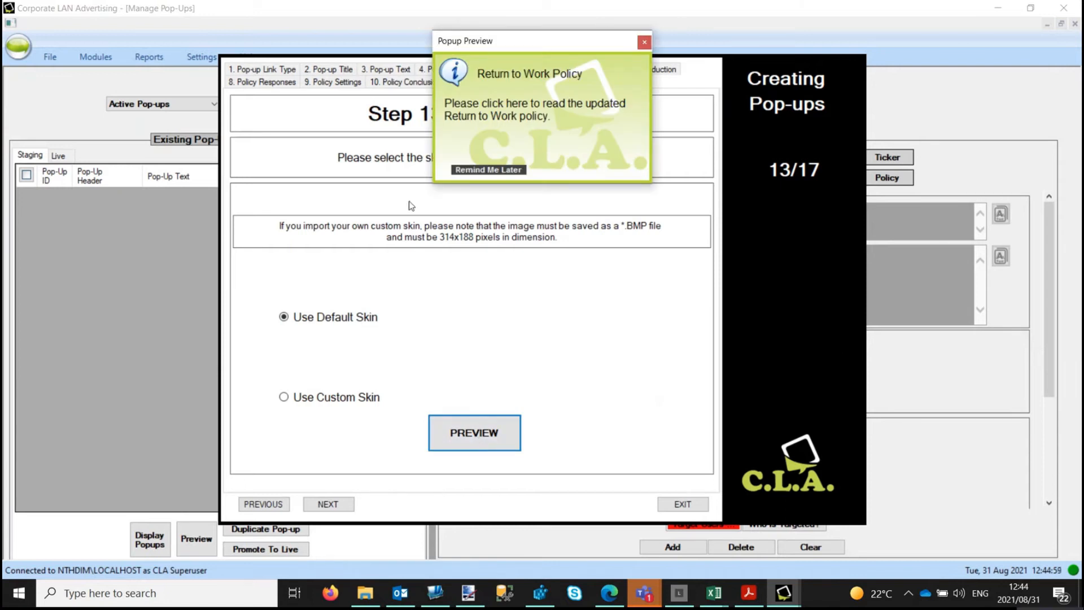
left_click(645, 45)
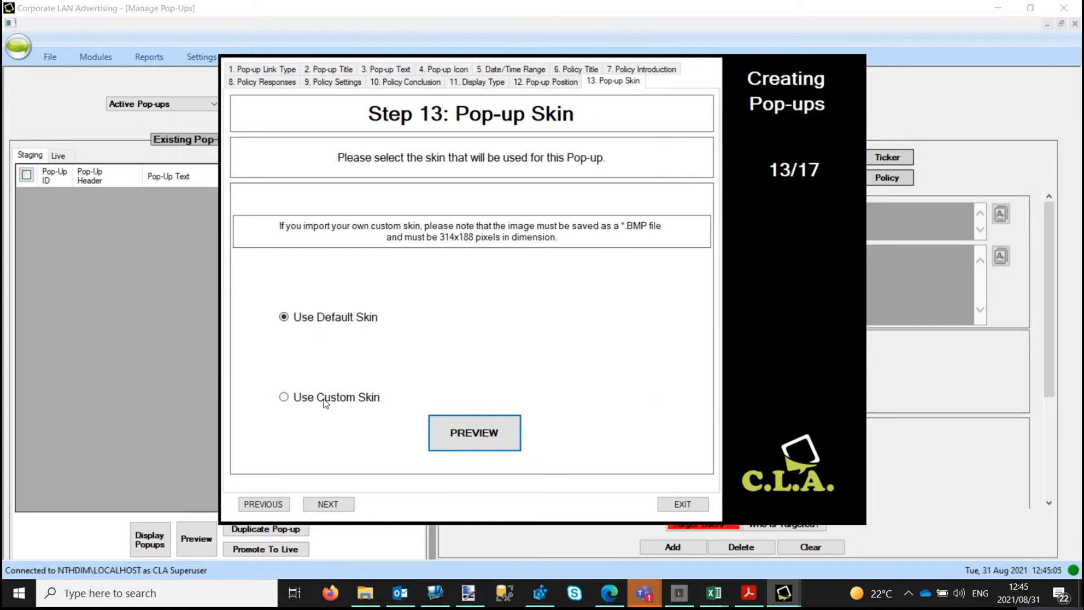
left_click(332, 506)
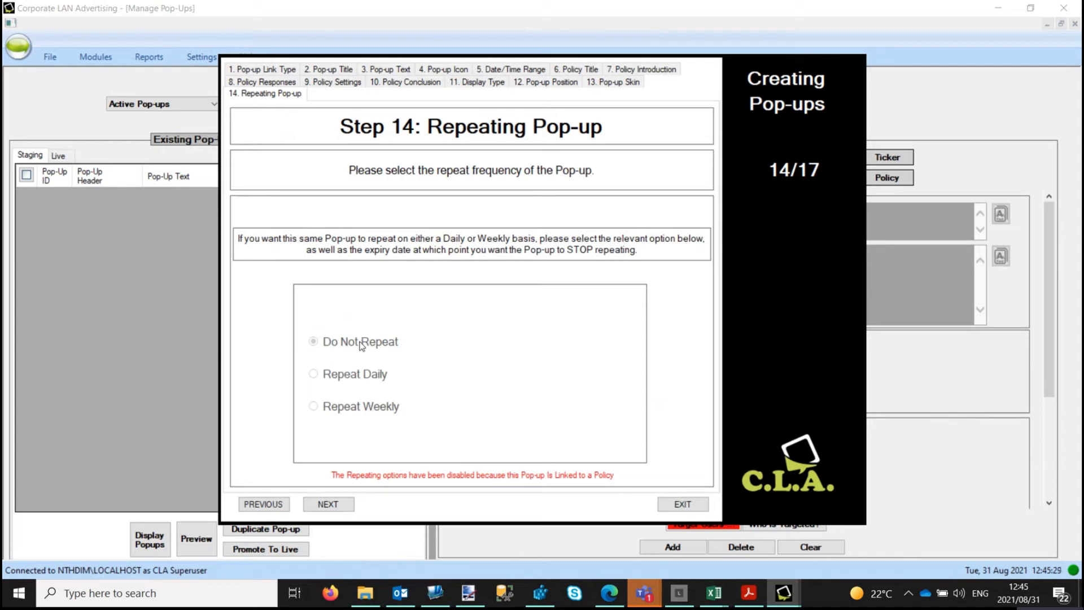
Step: Keep Do Not Repeat for the policy pop-up and move on to Target Users
left_click(328, 505)
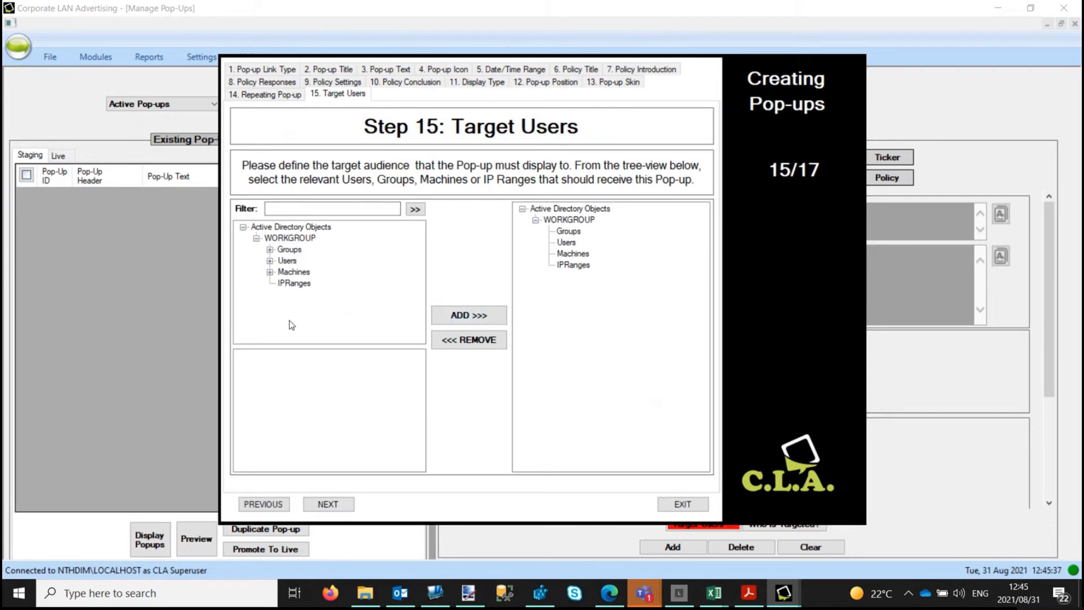
Step: Filter directory objects by 'cla - a' and add the CLA - All Users group to the audience
left_click(357, 208)
left_click(357, 211)
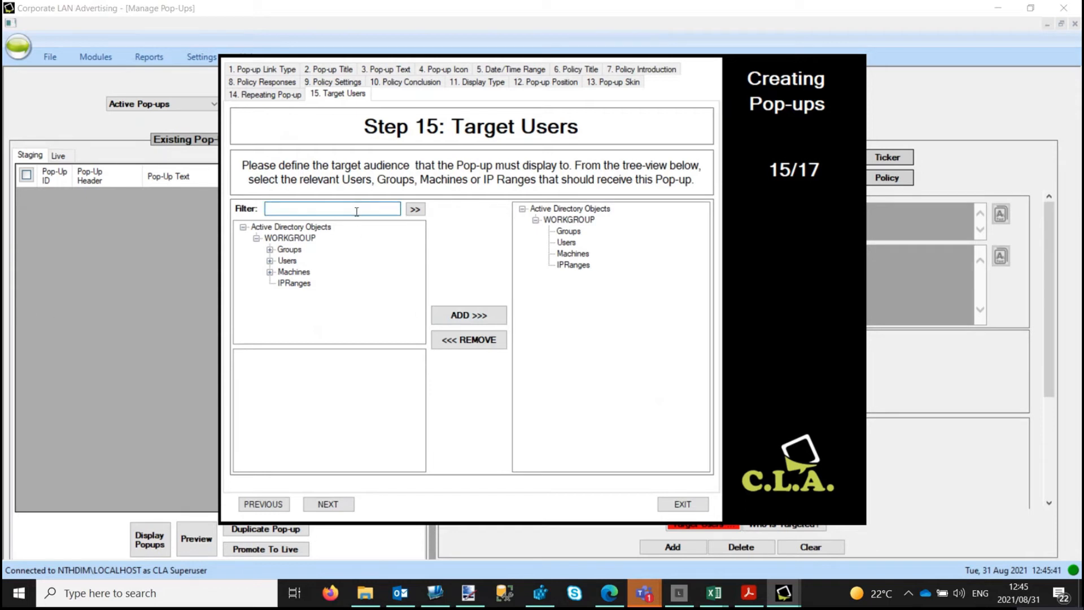
type("cla - a")
left_click(415, 209)
left_click(319, 274)
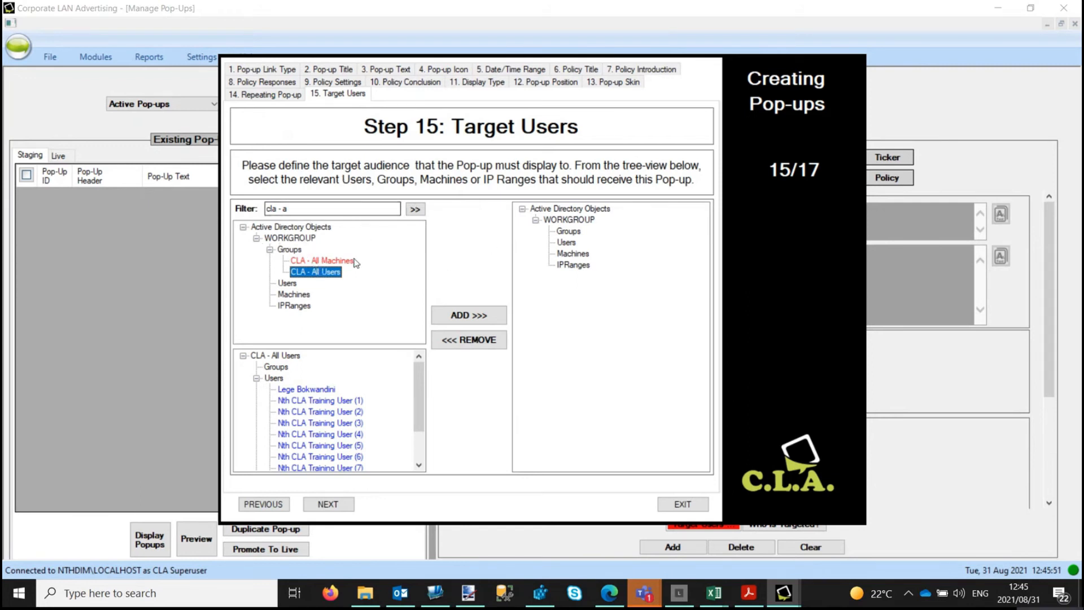
left_click(504, 309)
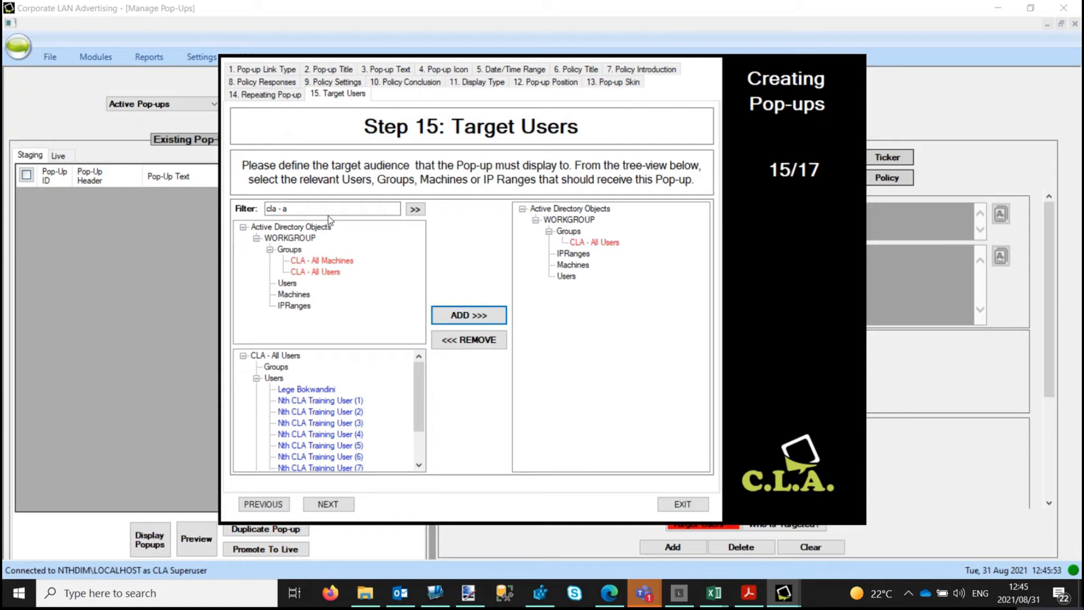
left_click(298, 212)
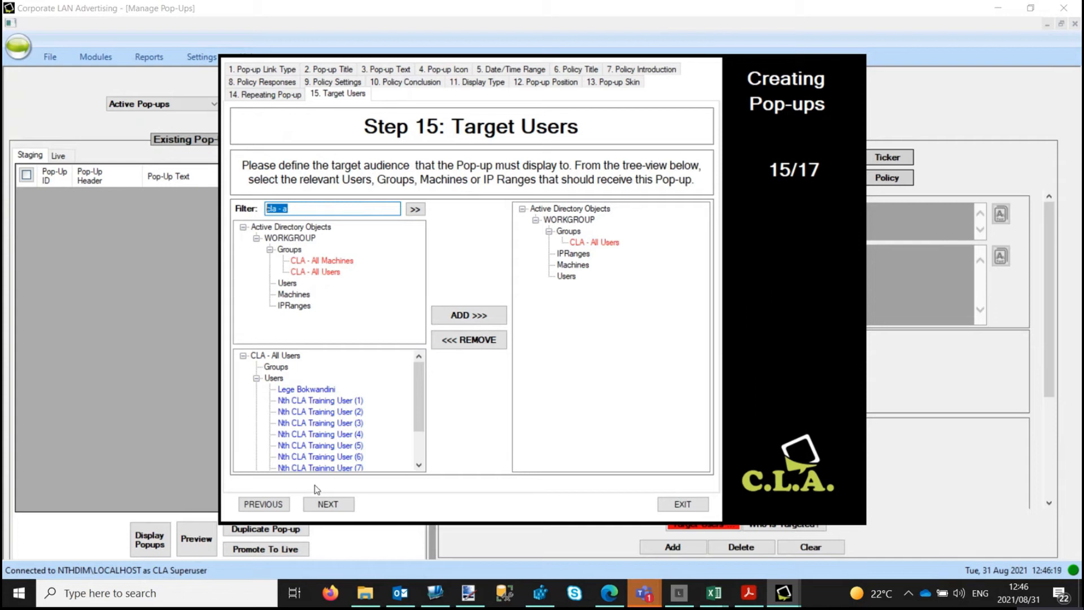
Step: Pass the potential exposure summary and close the Popup Preview to reach step 17
left_click(345, 506)
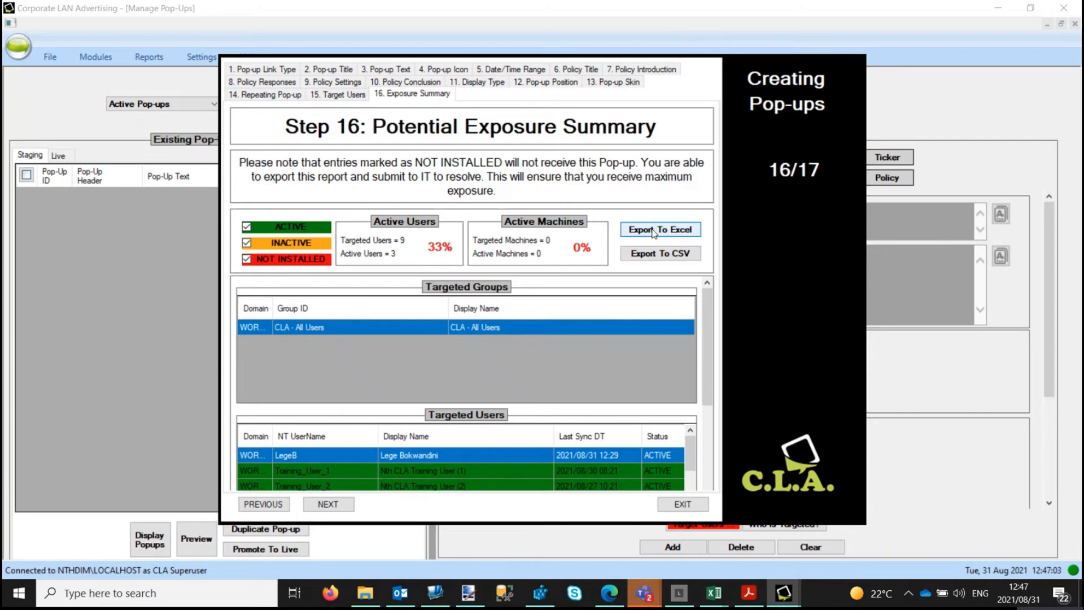
left_click(335, 506)
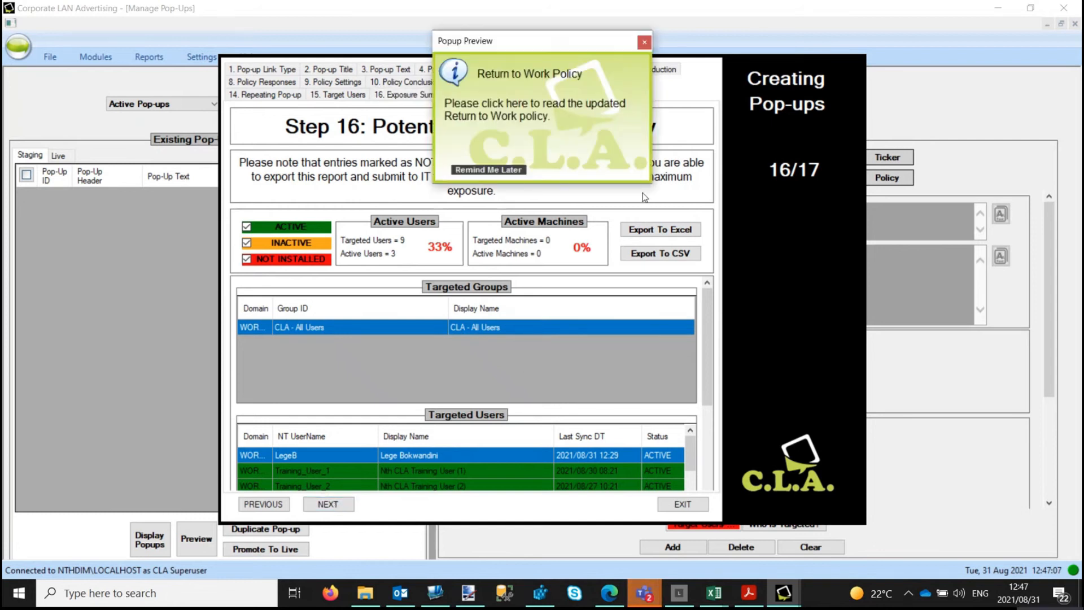
left_click(647, 43)
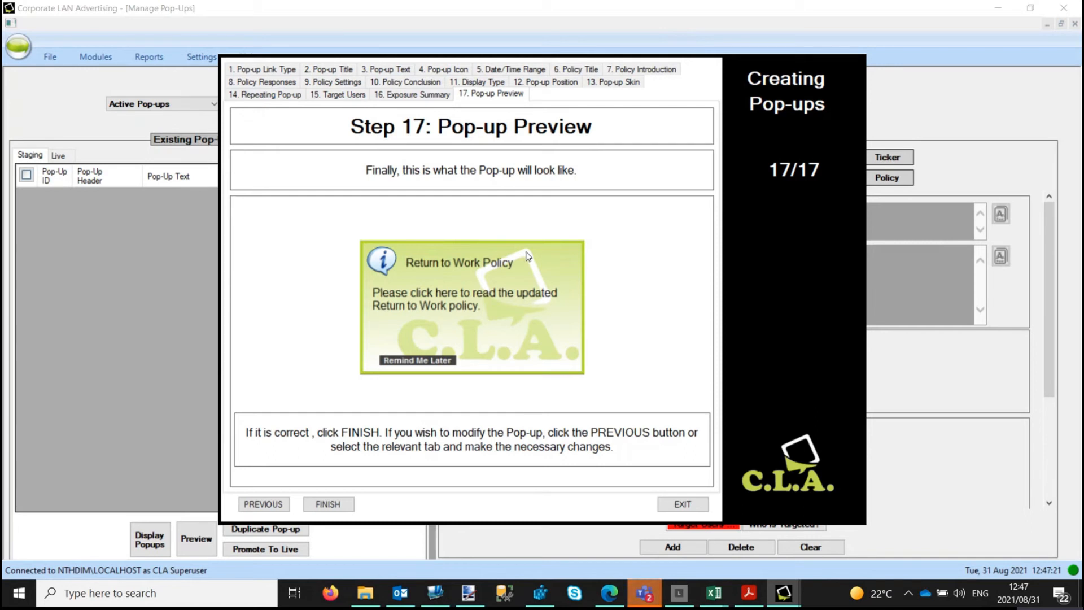
Step: Revisit the pop-up title step and keep the title font size at 3
left_click(333, 71)
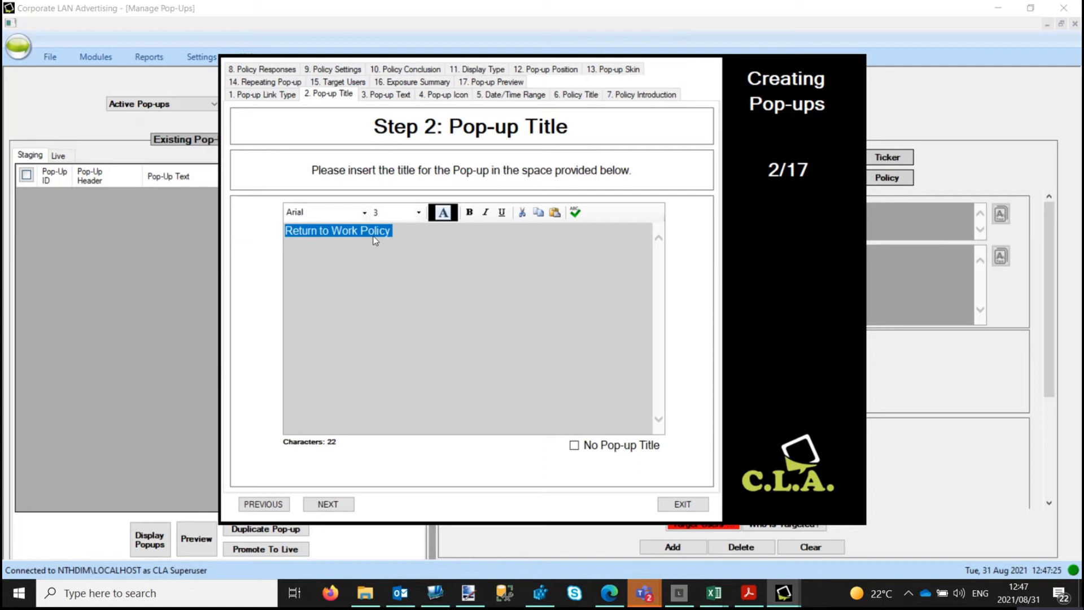
left_click(418, 213)
left_click(418, 214)
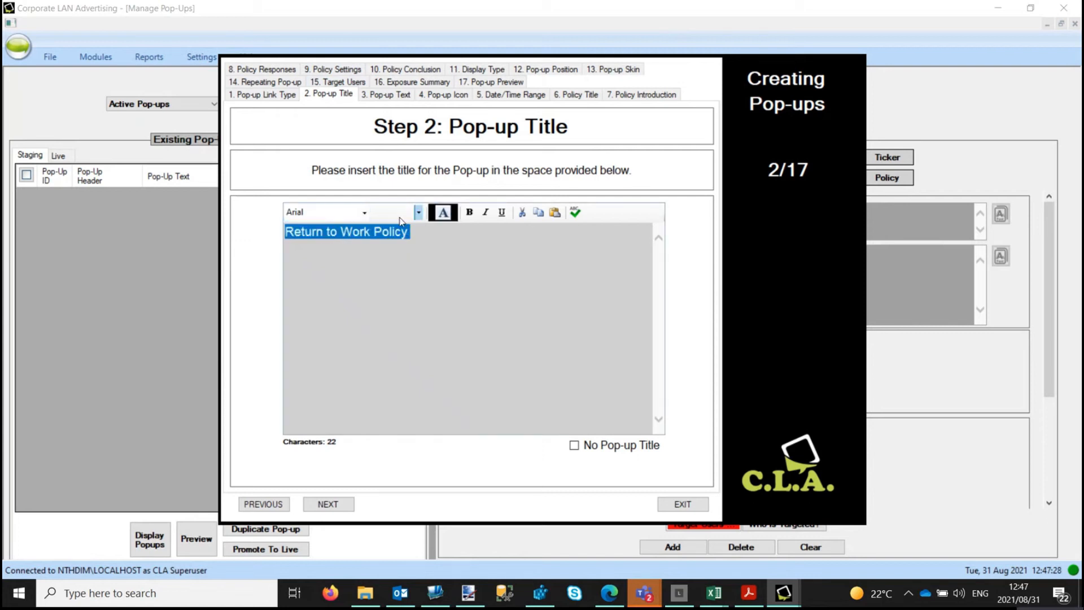
left_click(429, 236)
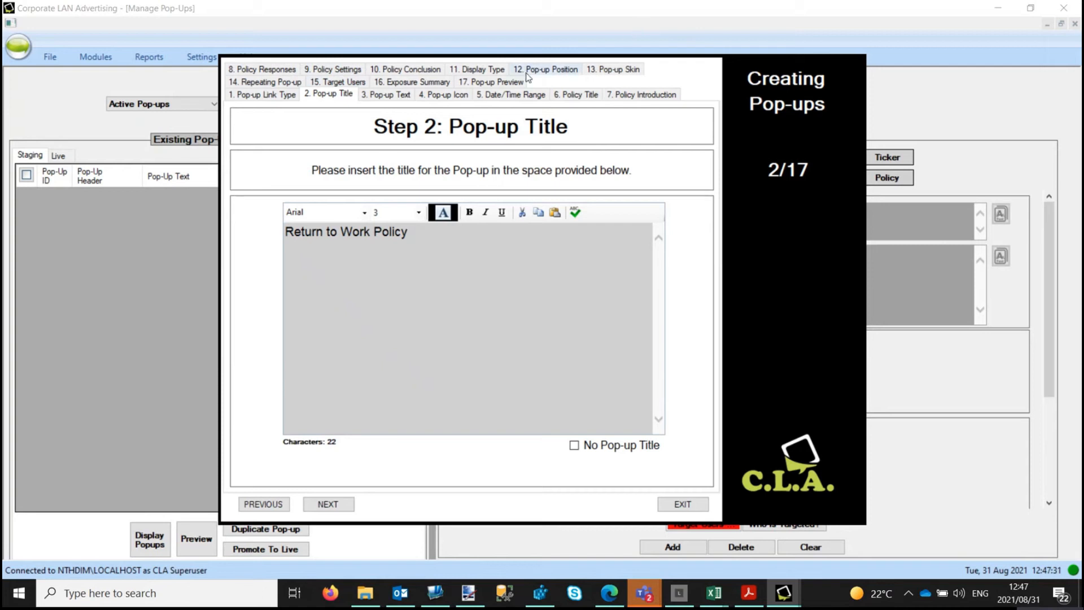
Step: Check the final pop-up preview, then finish the wizard to save it to Staging
left_click(505, 84)
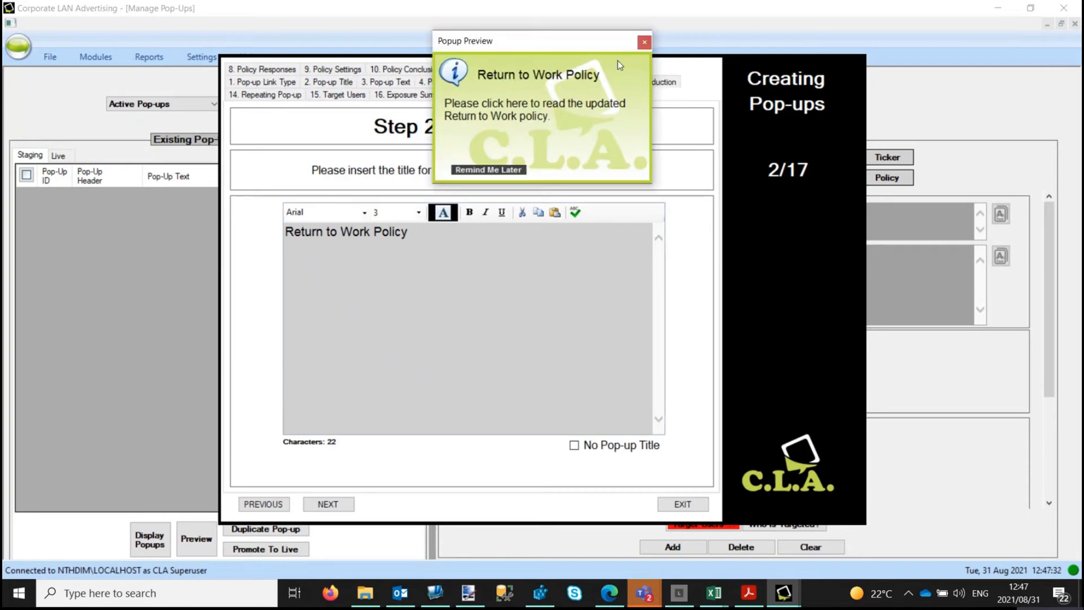
left_click(646, 40)
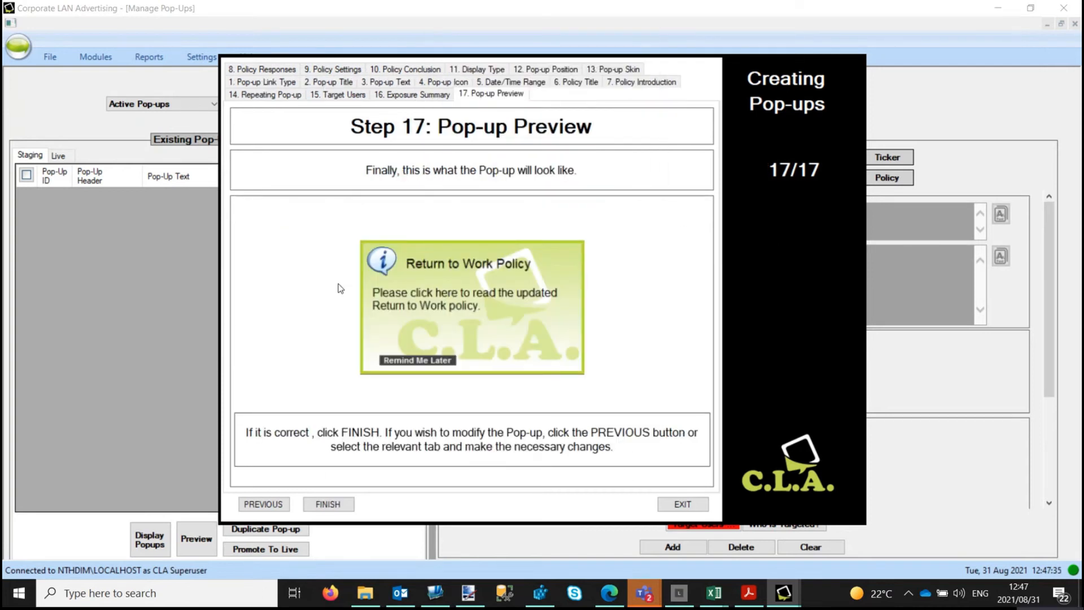
left_click(324, 501)
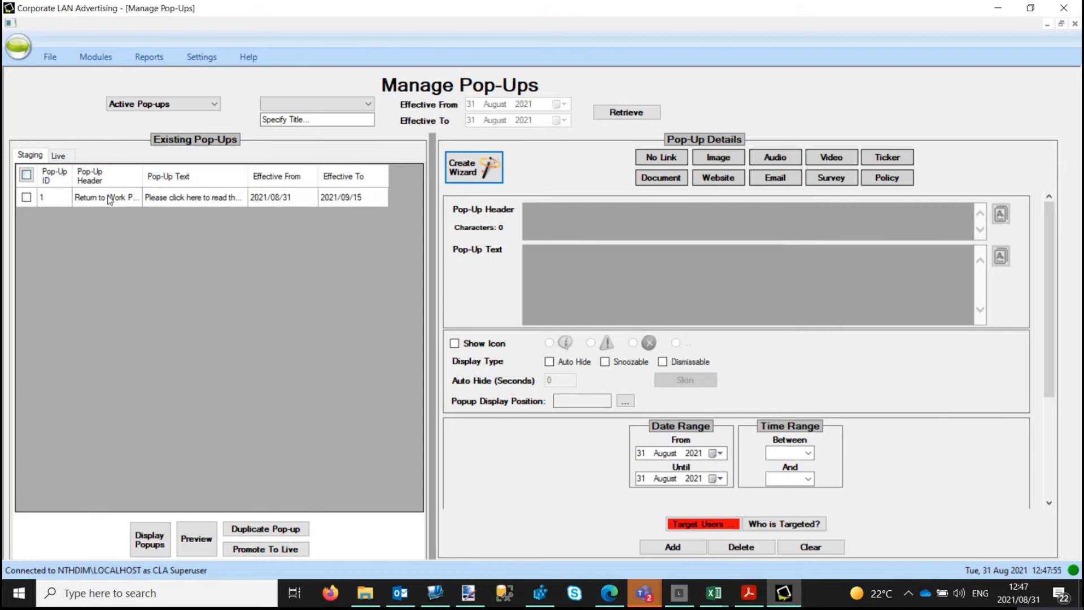
Step: Filter the staging grid to Active Pop-ups and load row 1, Return to Work Policy
left_click(204, 105)
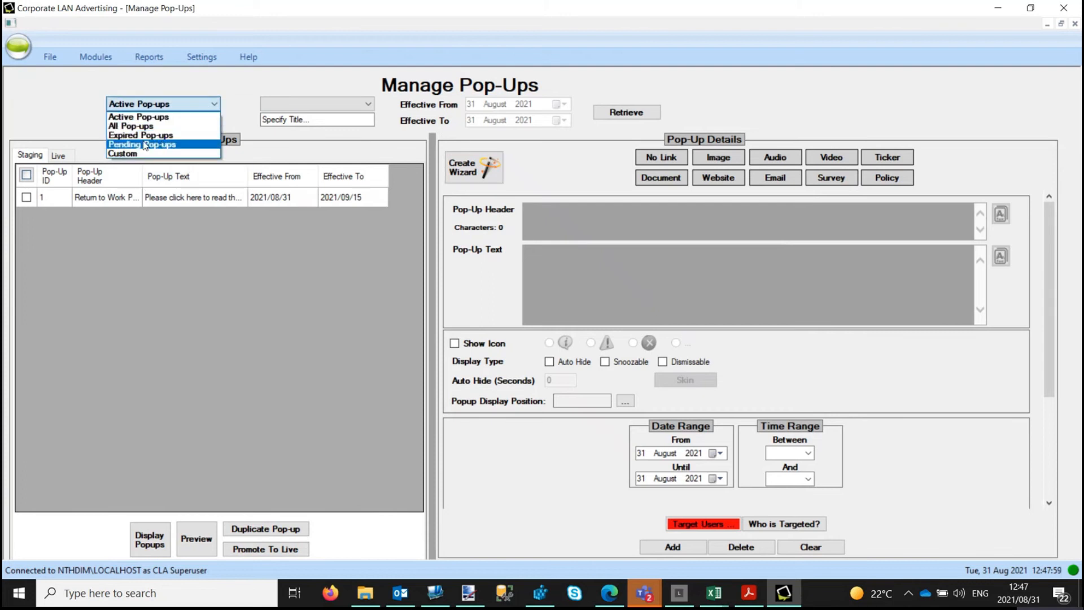
left_click(143, 103)
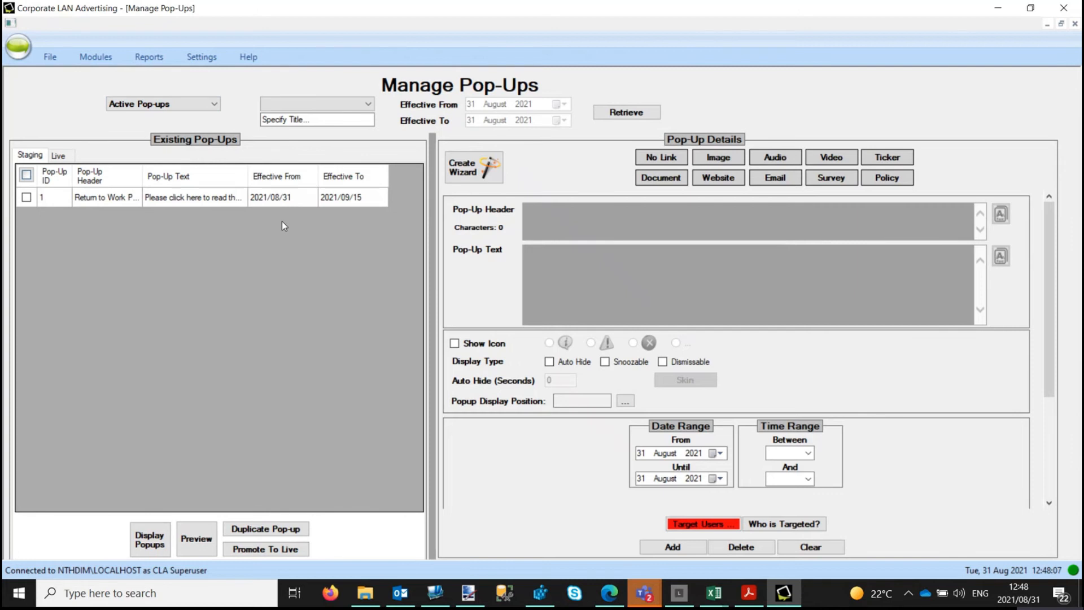
left_click(123, 198)
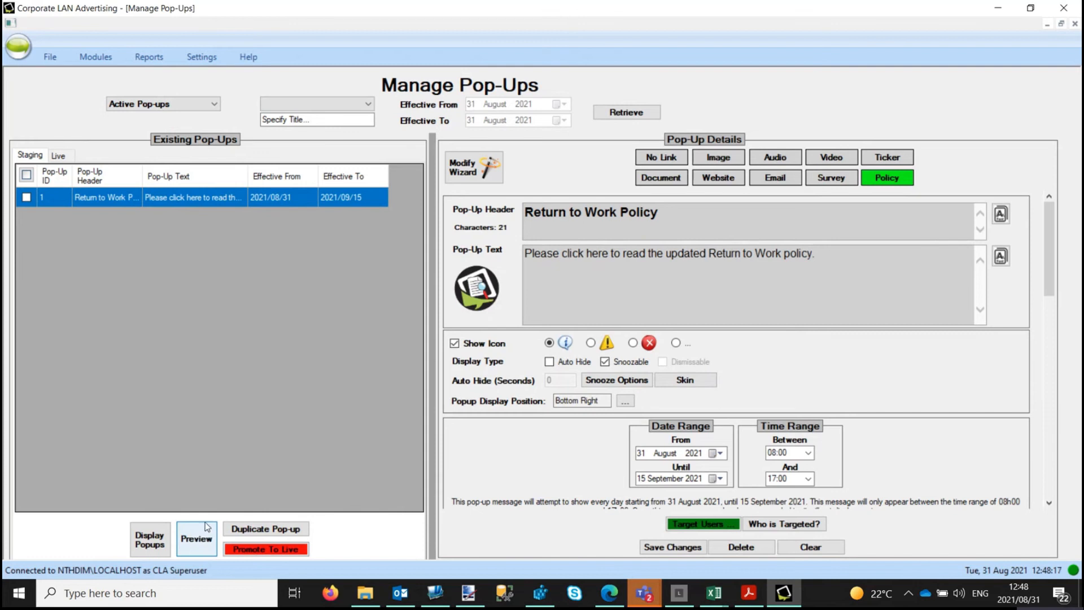
Step: Preview the Return to Work Policy pop-up and check its Remind Me Later snooze durations
left_click(204, 539)
left_click(205, 539)
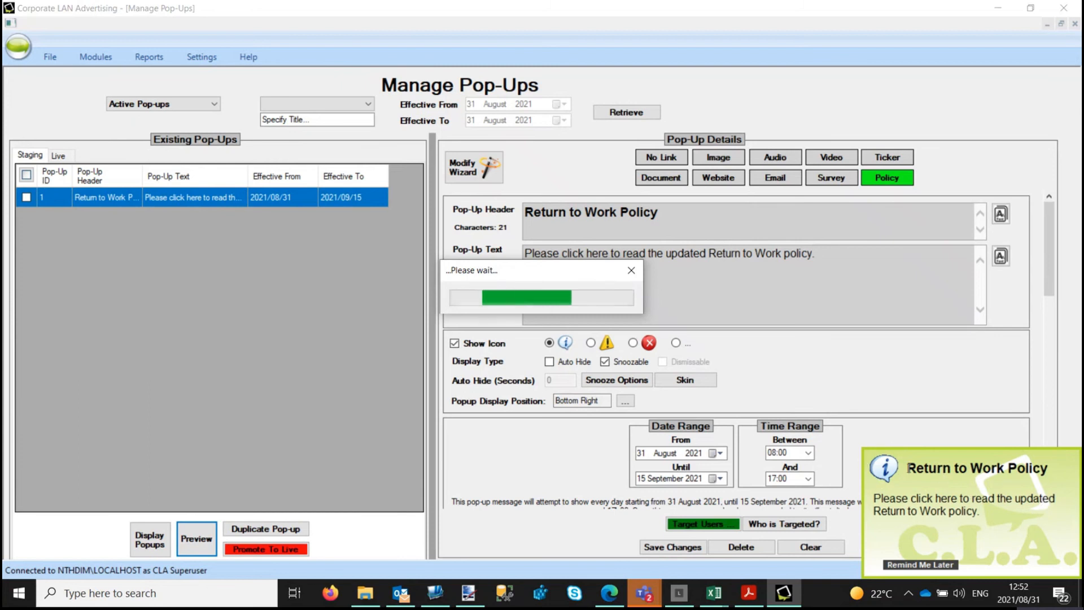
left_click(921, 566)
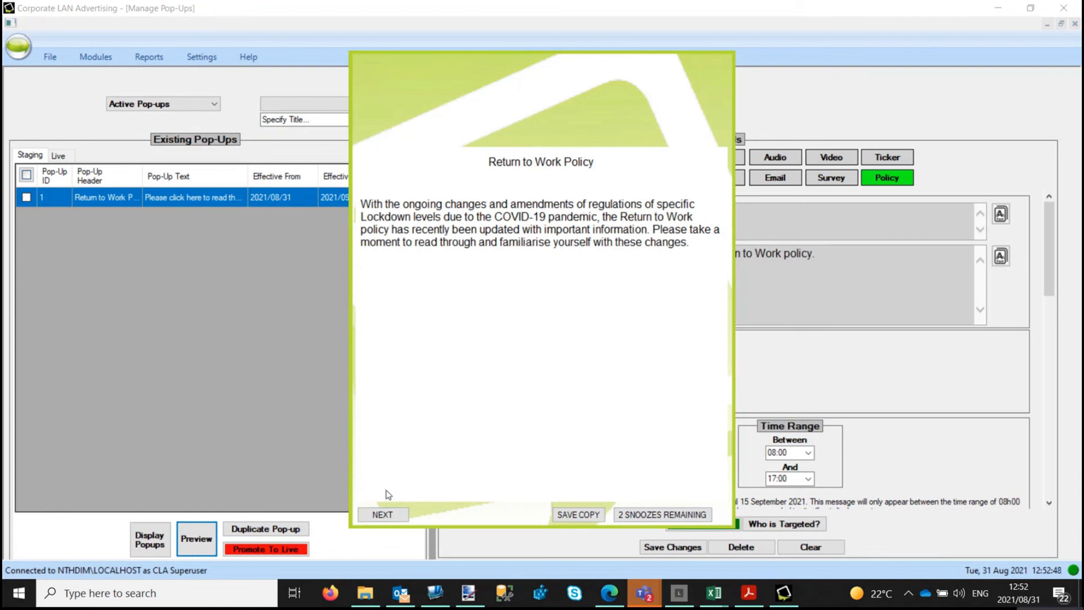
Step: Read through the embedded policy PDF, switching to full screen and back, scrolling to the end
left_click(384, 515)
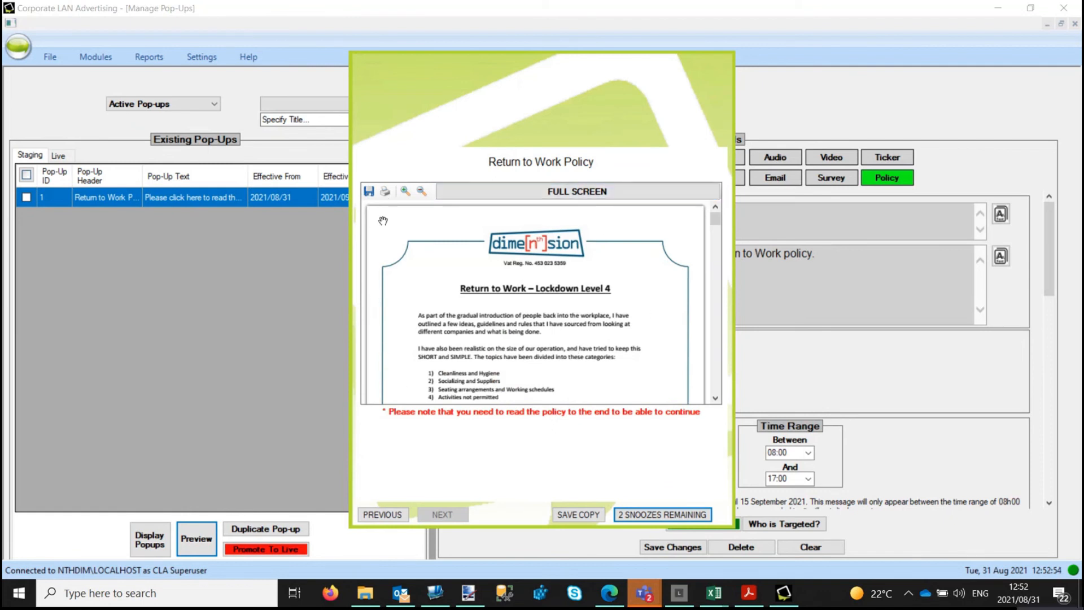
left_click(580, 192)
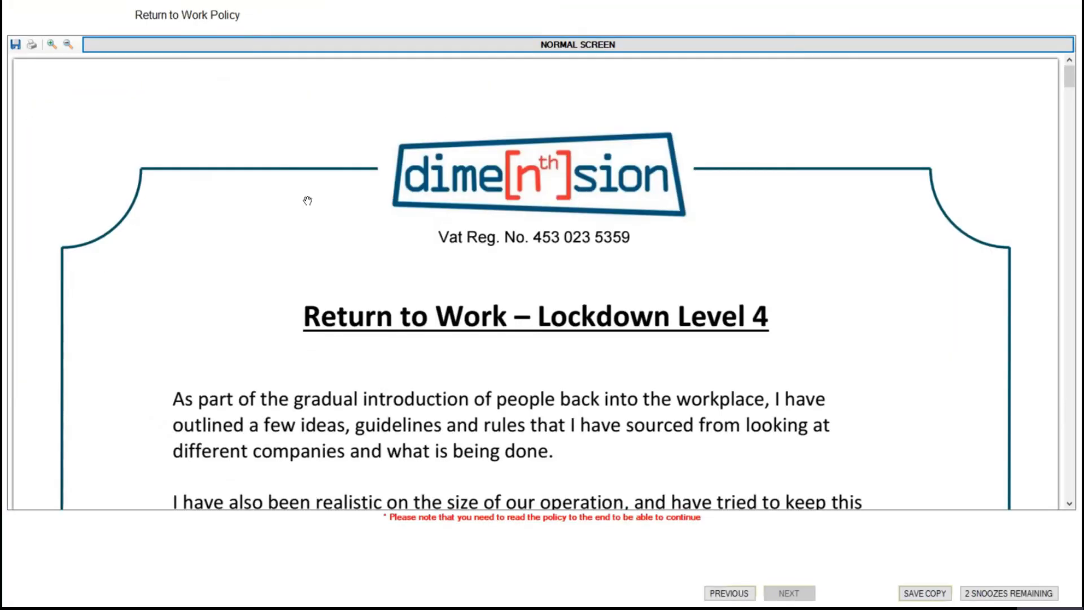
scroll(528, 203, "down", 5)
scroll(537, 223, "up", 5)
left_click(575, 45)
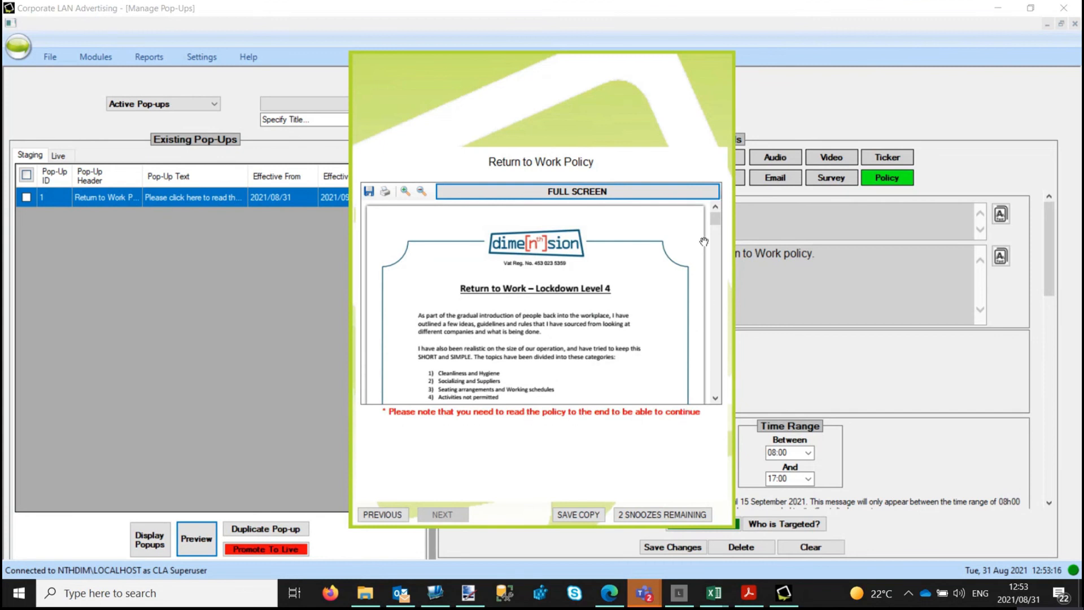
left_click_drag(717, 218, 716, 397)
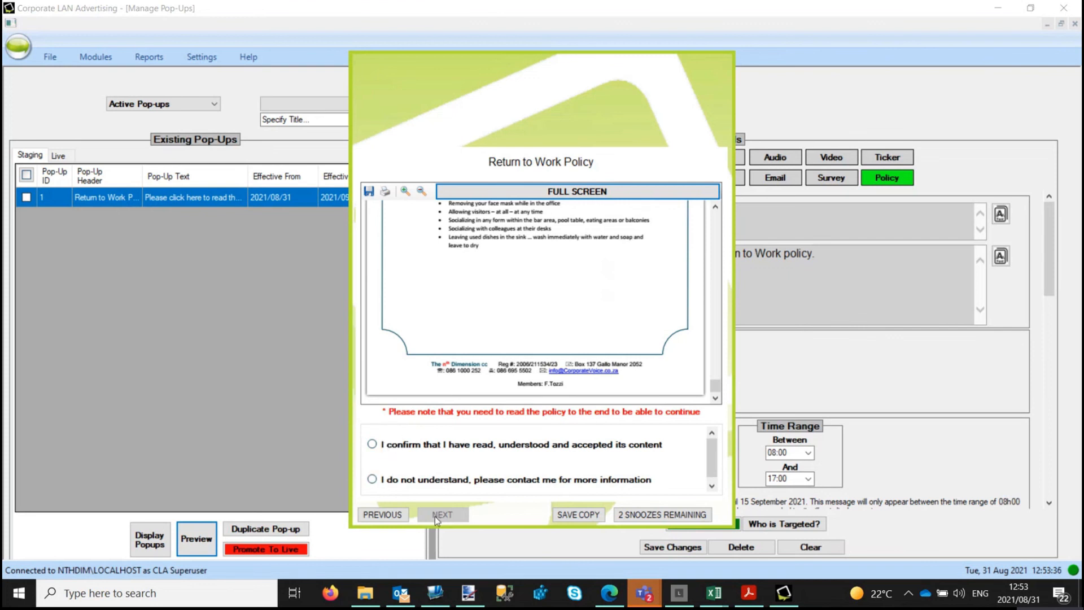
Step: Confirm the policy has been read and accepted, then finish past the thank-you page
left_click(388, 446)
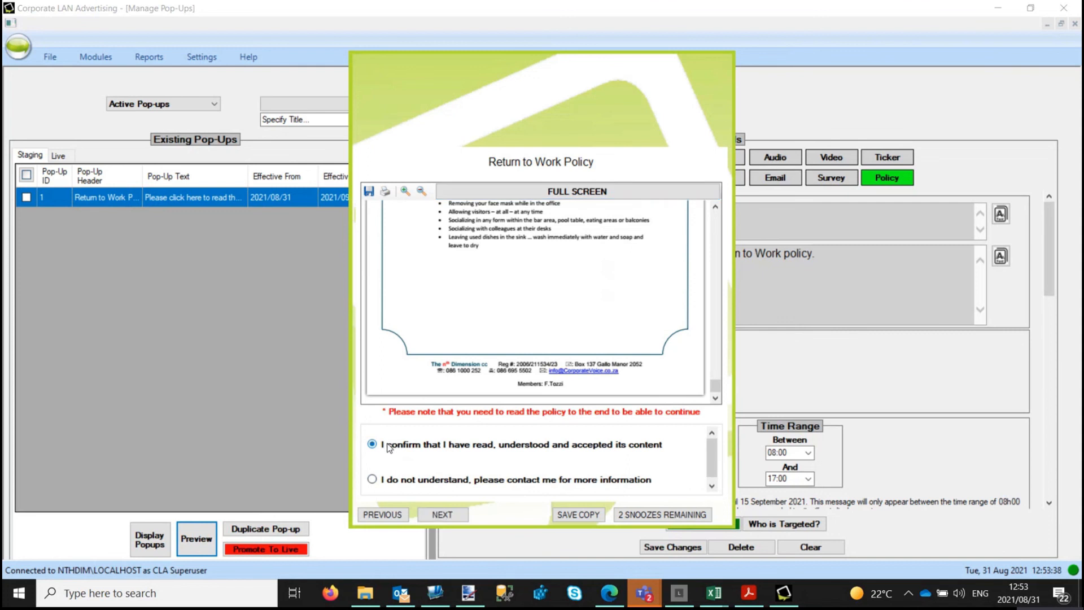
left_click(452, 514)
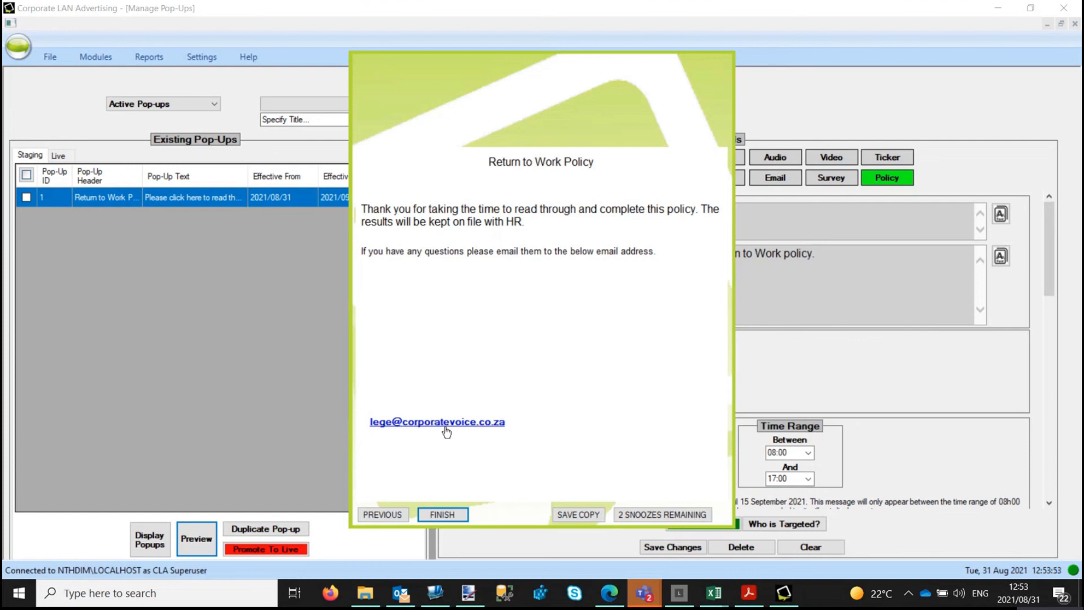
left_click(443, 514)
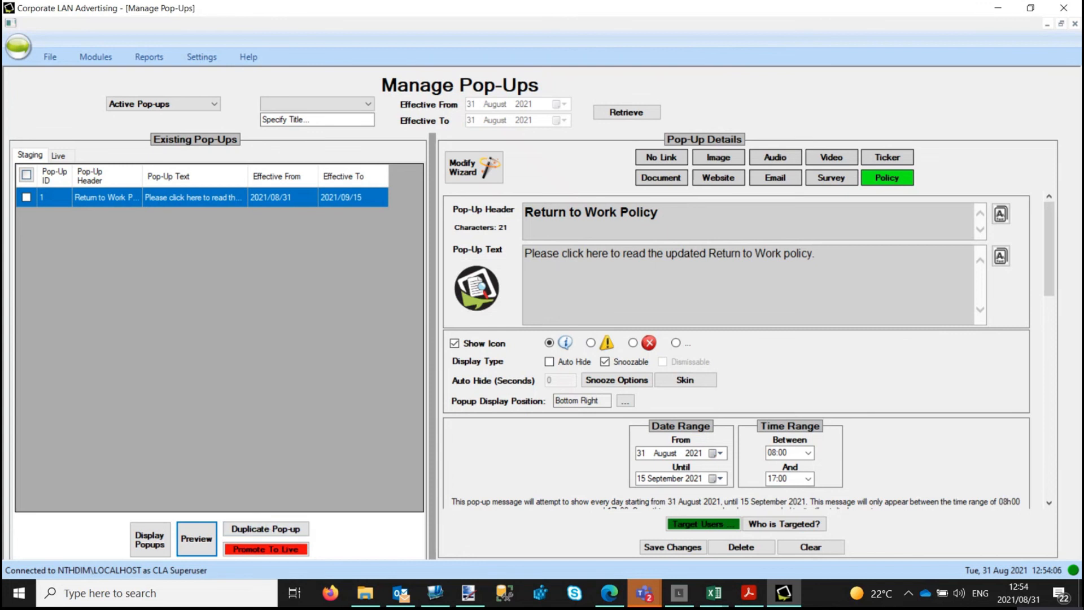
Step: In 7. Policy Introduction, start a new paragraph at 'Please take a moment' and apply
left_click(113, 199)
left_click(475, 171)
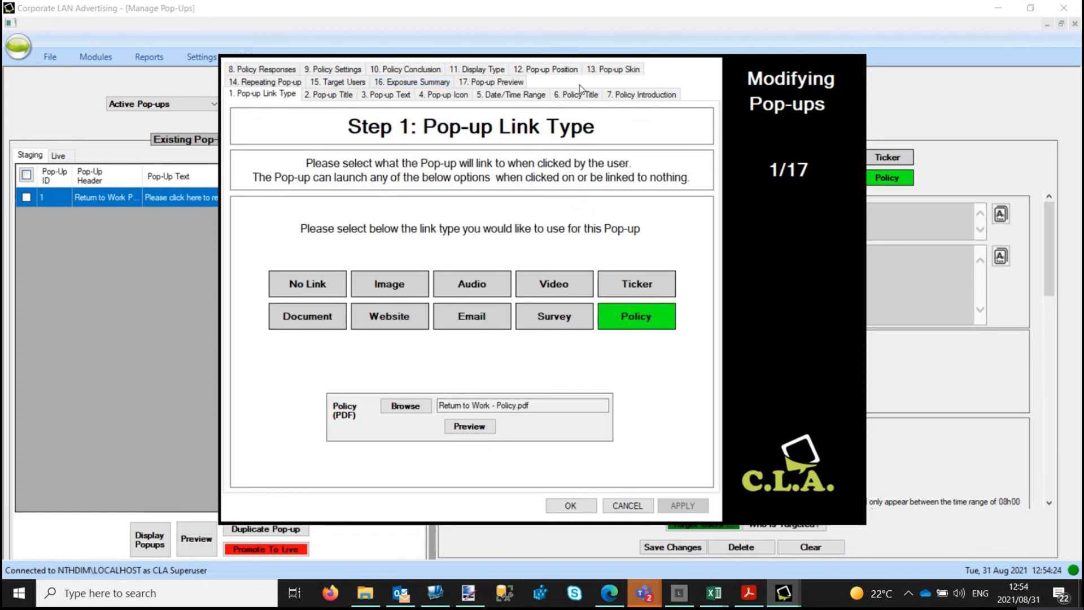
left_click(611, 93)
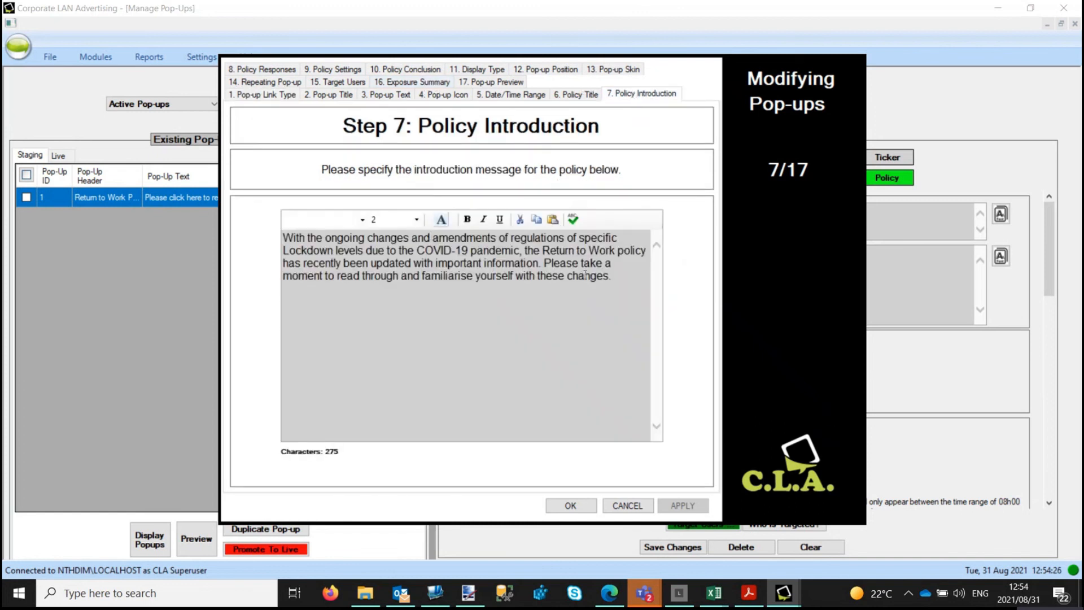
left_click(544, 267)
key("Return")
key("Return")
key("Return")
key("Return")
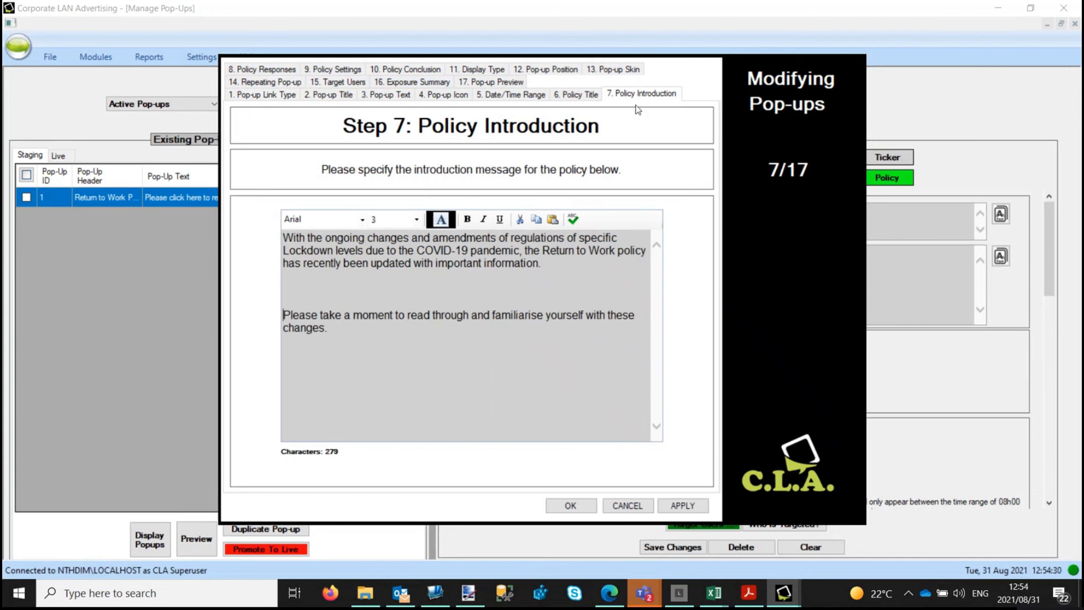
left_click(684, 508)
left_click(571, 506)
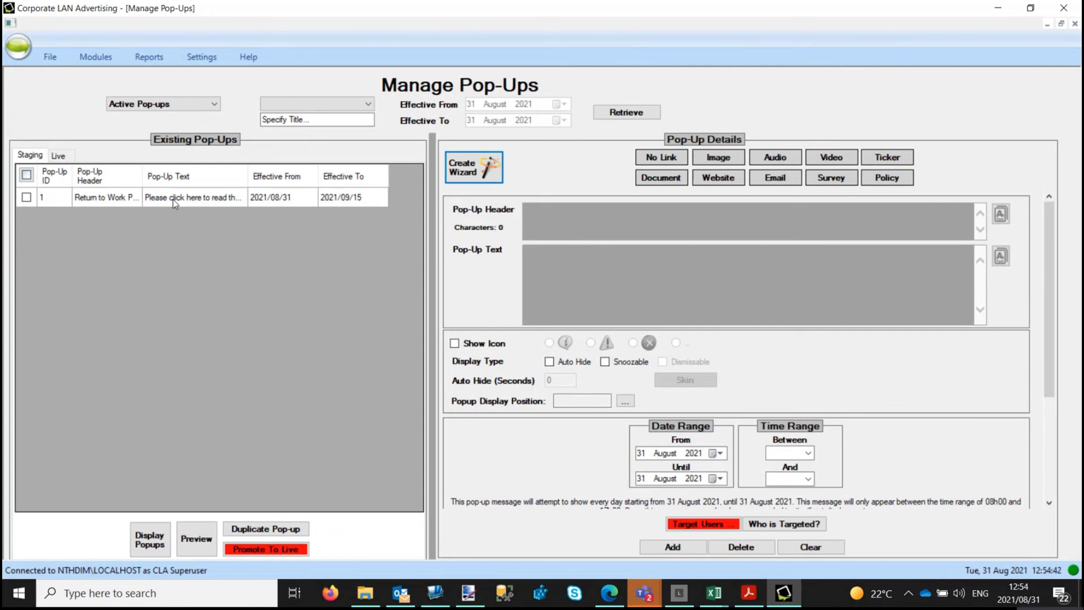
Step: Promote pop-up 1 to Live using the admin password, then verify it on the Live list
left_click(27, 197)
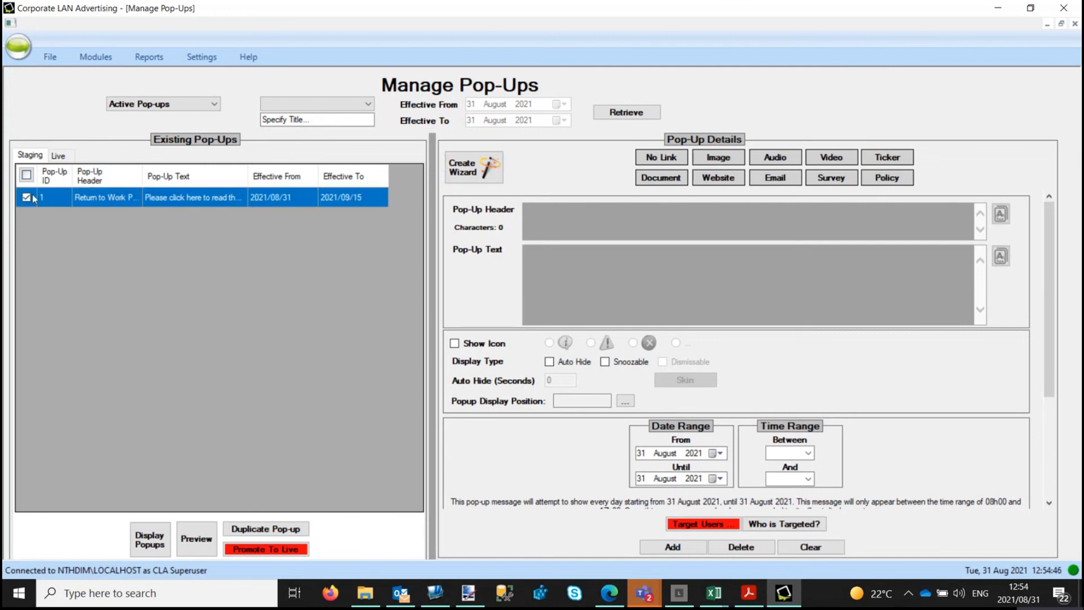
left_click(264, 552)
type("*****")
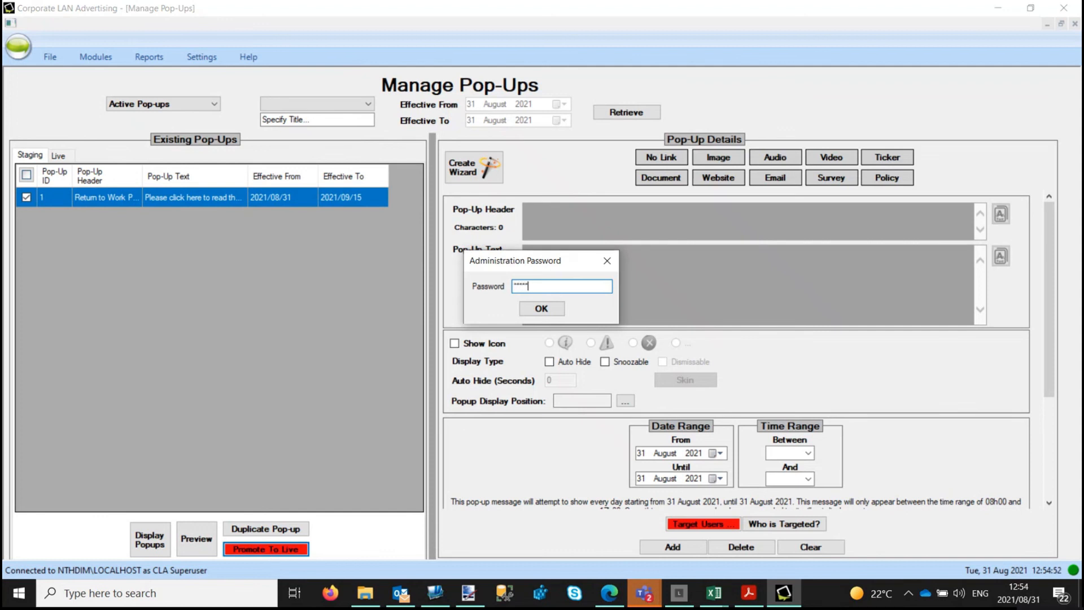
type("*******")
key("Return")
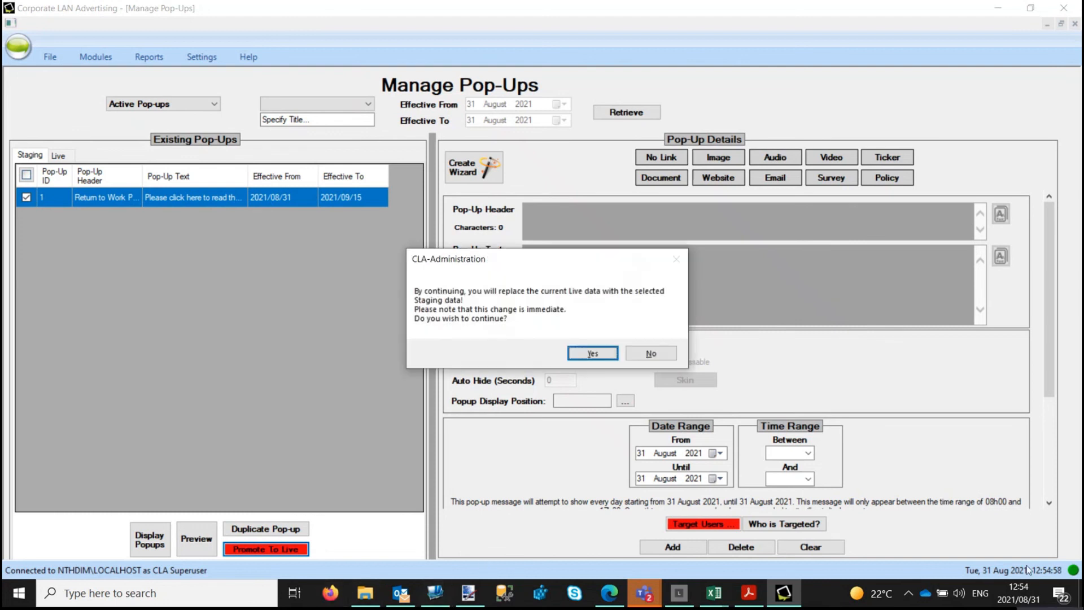
left_click(610, 350)
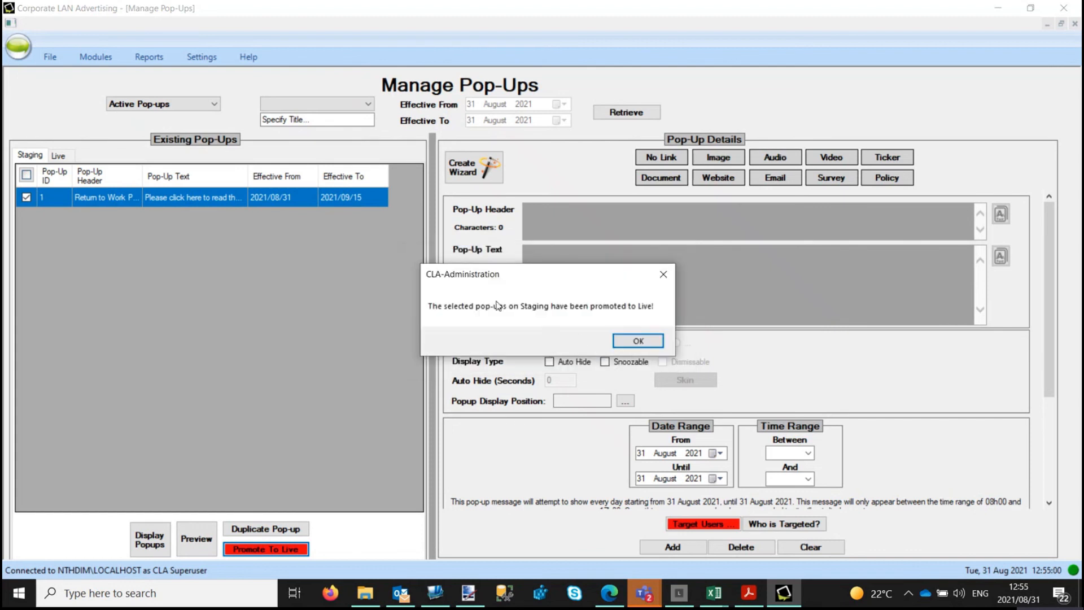
left_click(647, 342)
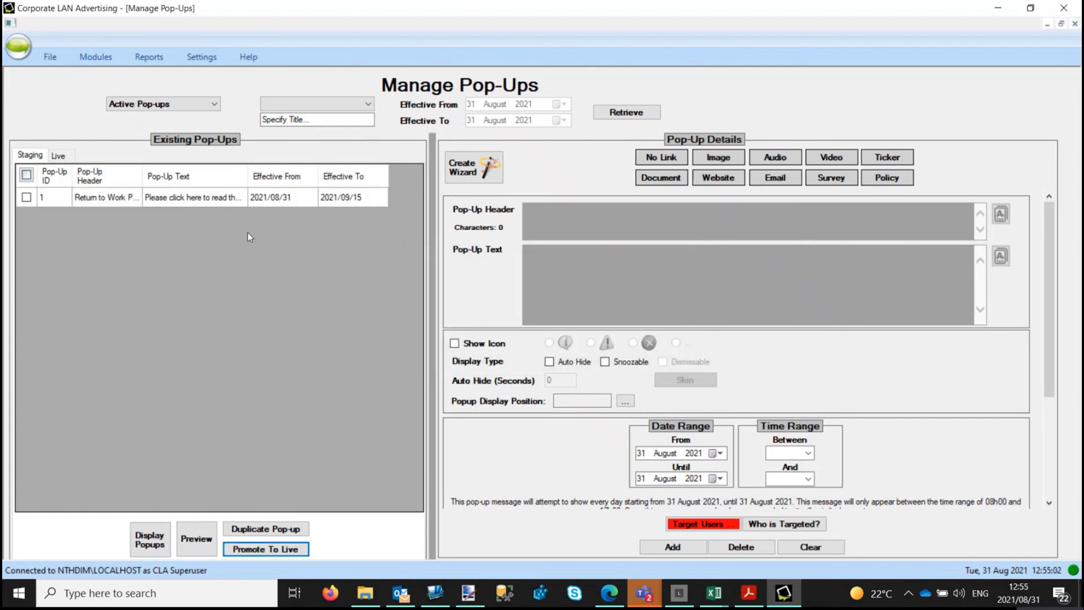
left_click(61, 155)
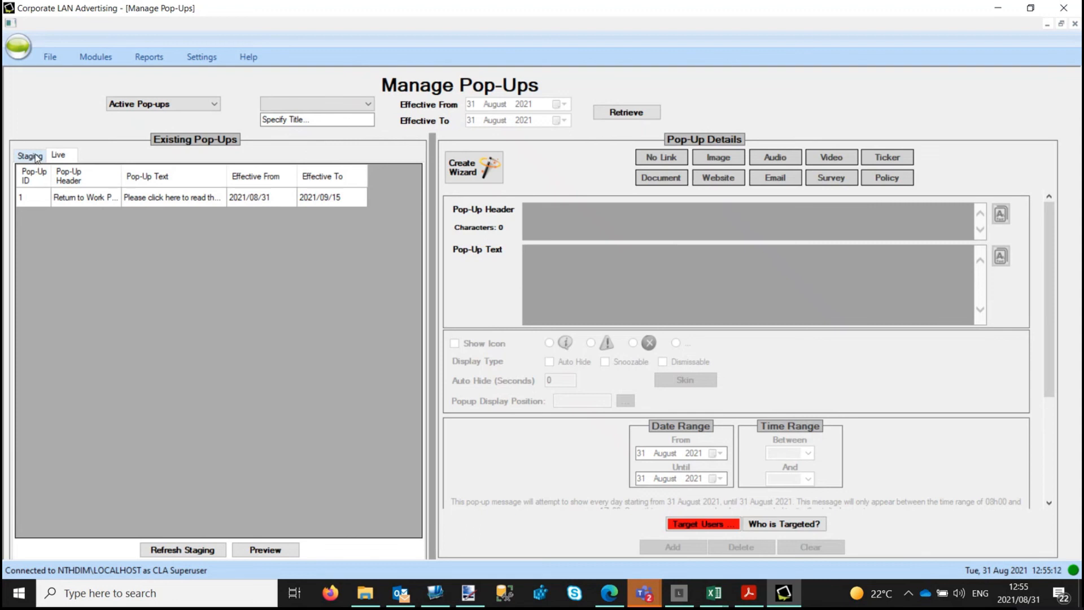
left_click(35, 157)
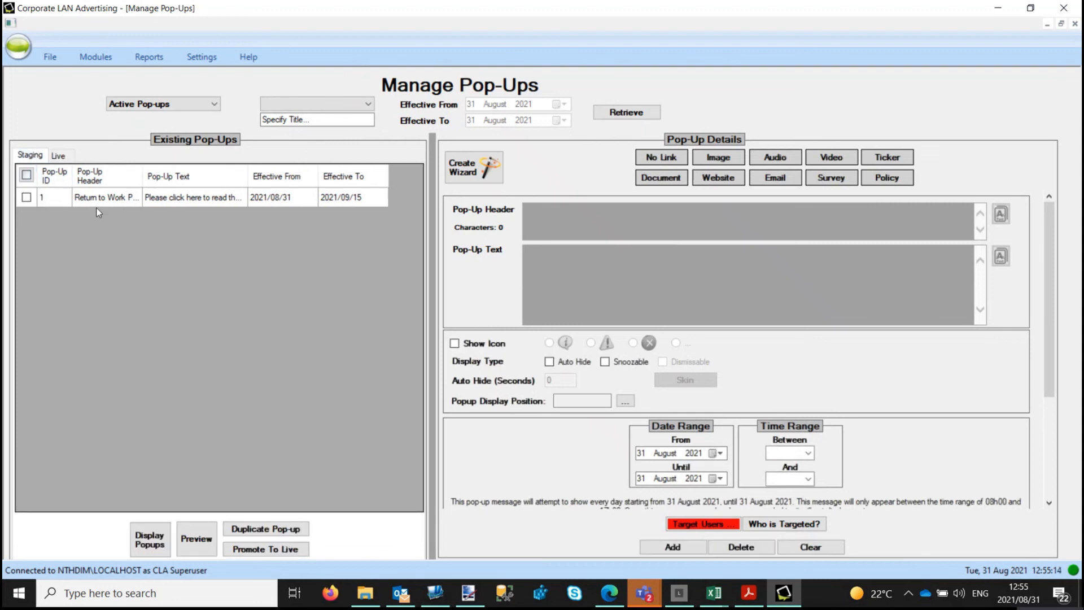